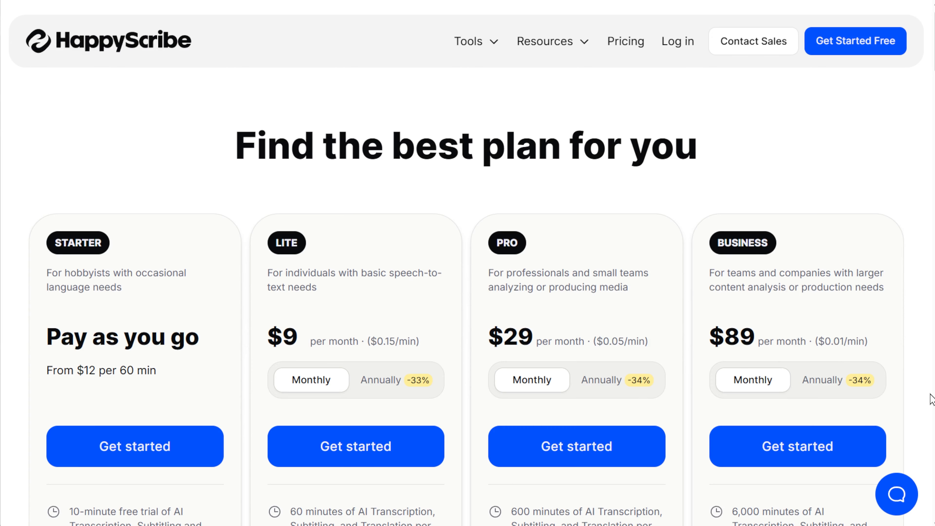
Look over the HappyScribe pricing plans and sign in to HappyScribe with a Google account.
scroll(932, 400, down, 8)
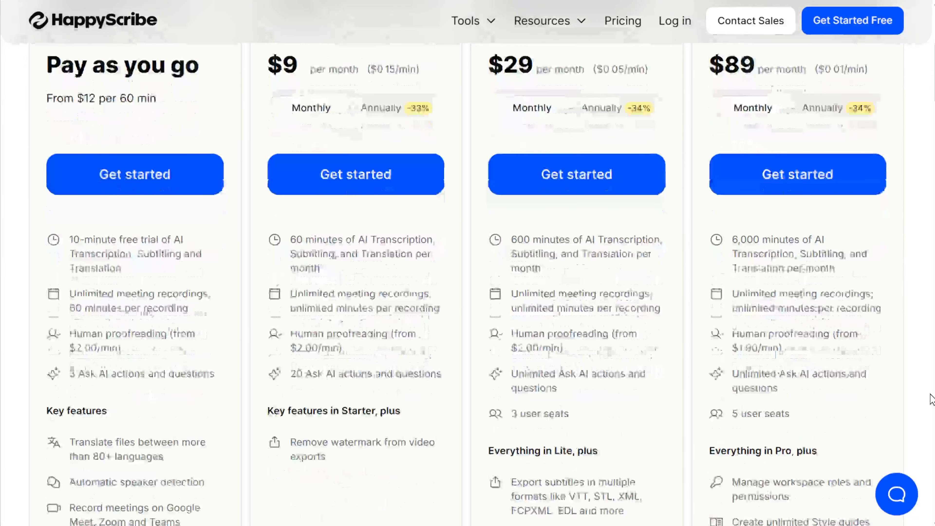
scroll(931, 400, down, 2)
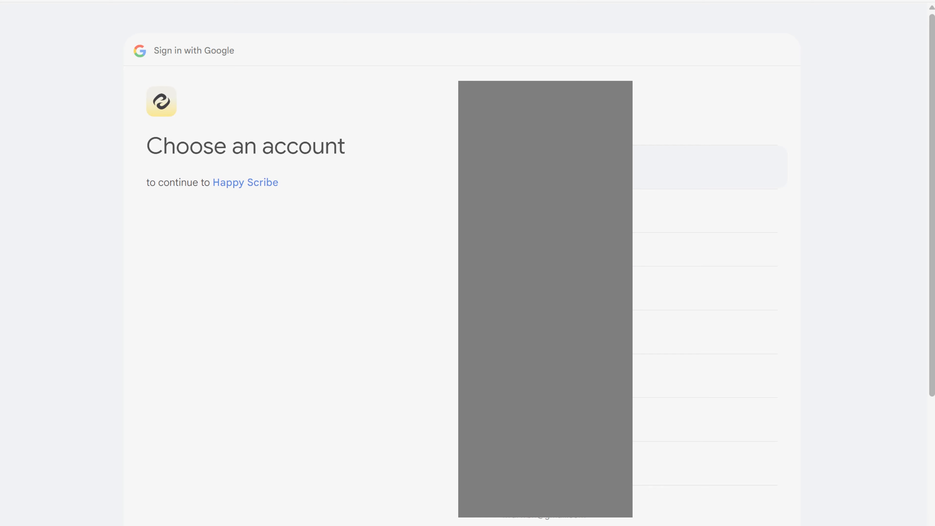
click(633, 166)
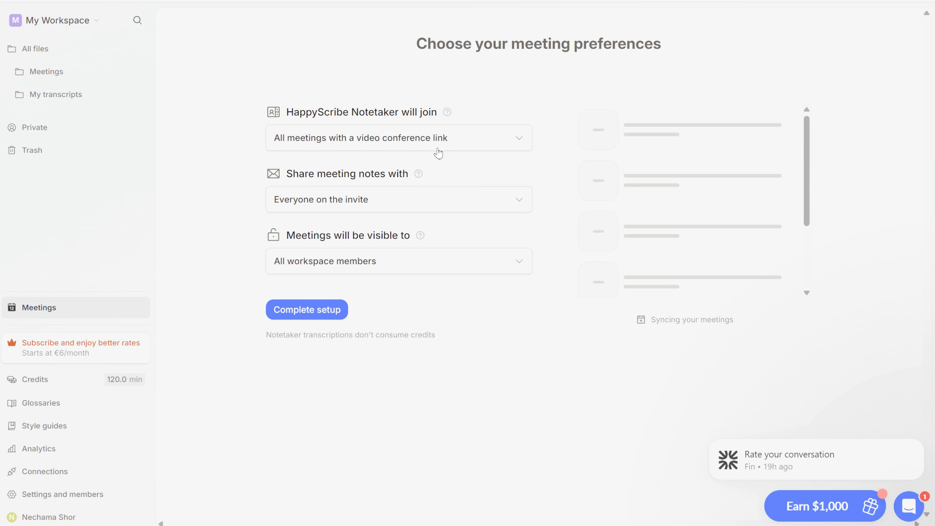
Complete the meeting setup with Notetaker joining all meetings with a video conference link, notes shared with everyone on the invite, and visibility for all workspace members.
click(438, 150)
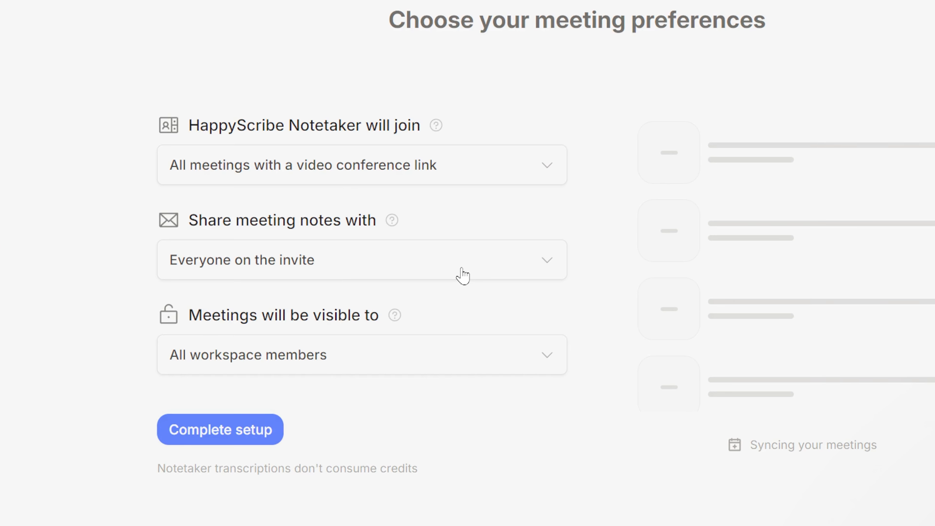
click(463, 275)
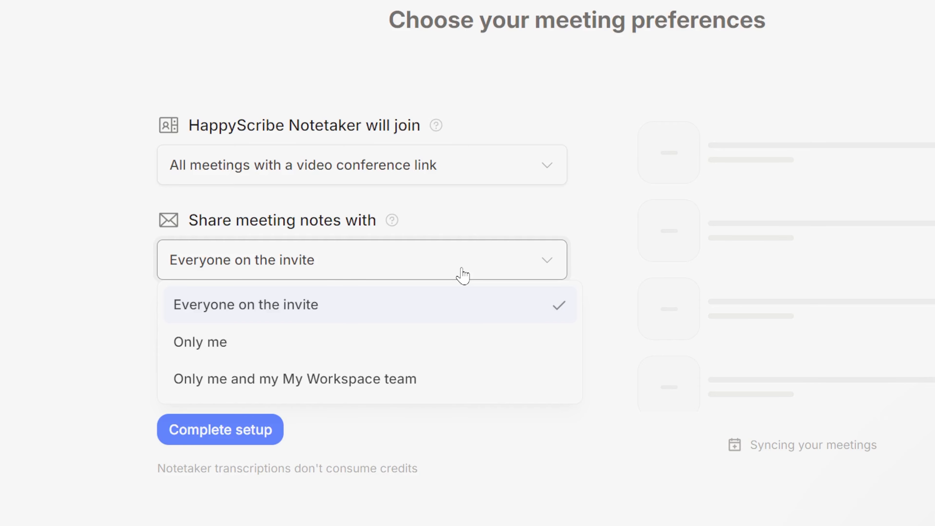
click(462, 275)
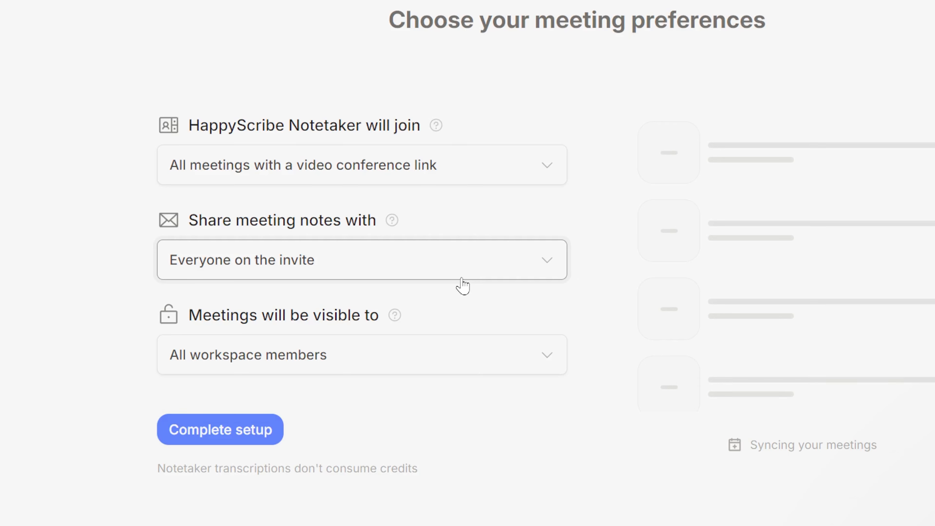
click(523, 368)
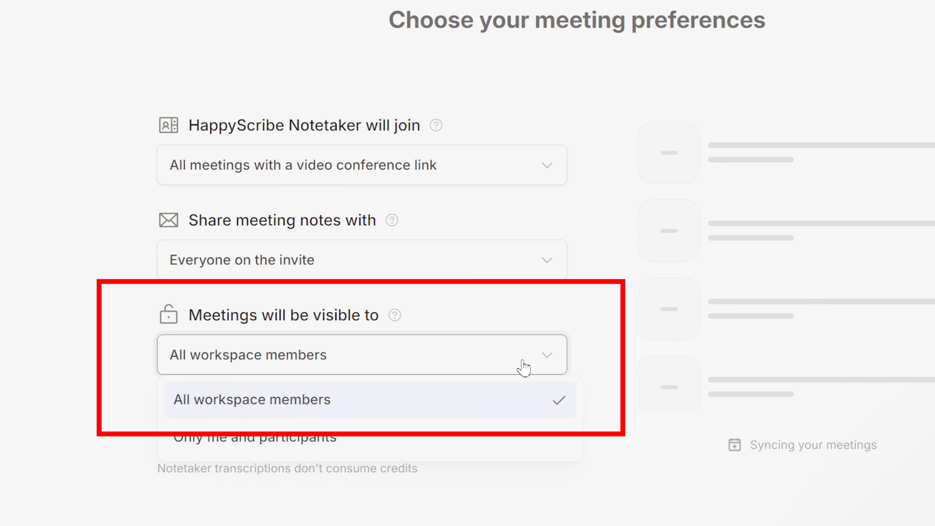
click(523, 367)
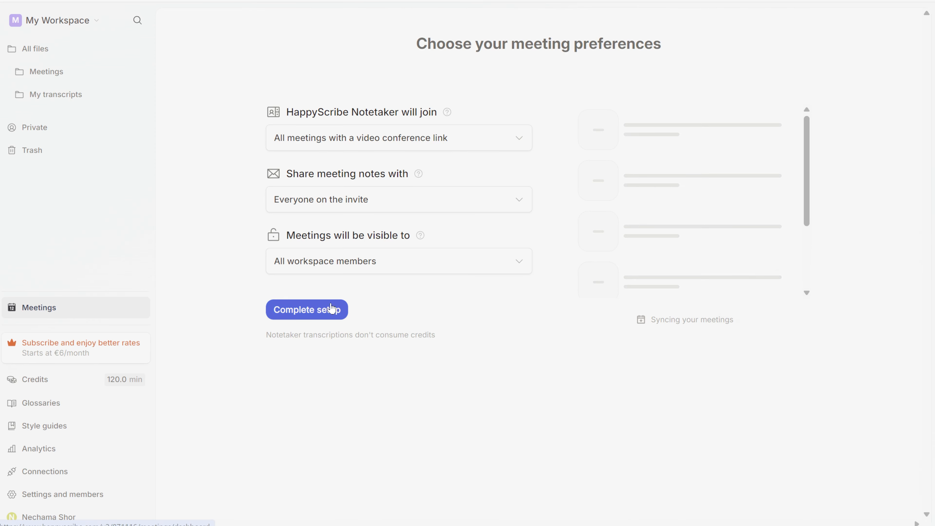
click(317, 308)
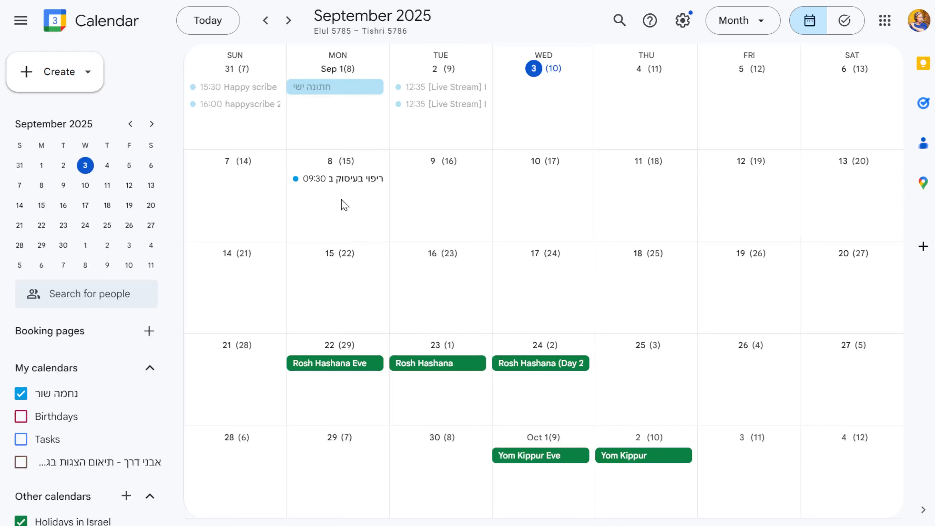
In Google Calendar, save a "Happy Scribe meeting" event on September 17 from 13:30 to 14:30 with Google Meet video conferencing.
click(538, 297)
text(Happy Scribe meeting)
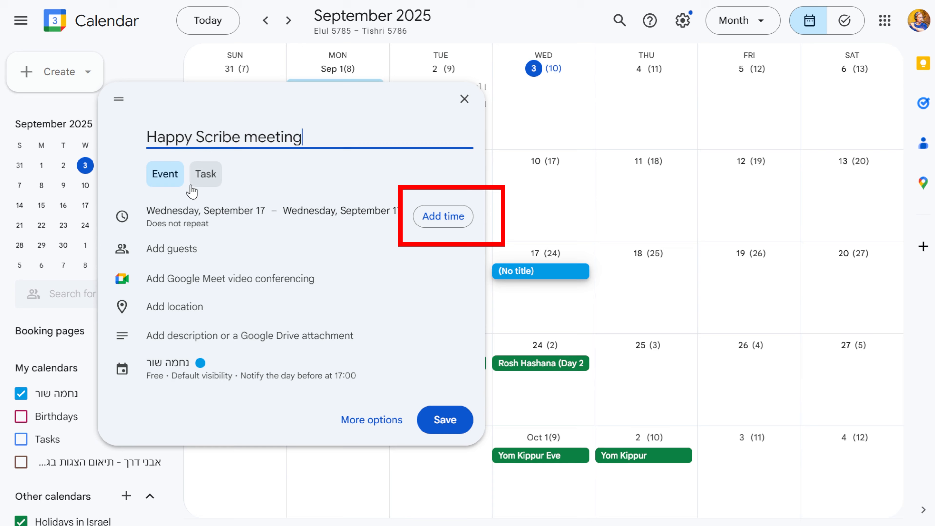
click(438, 217)
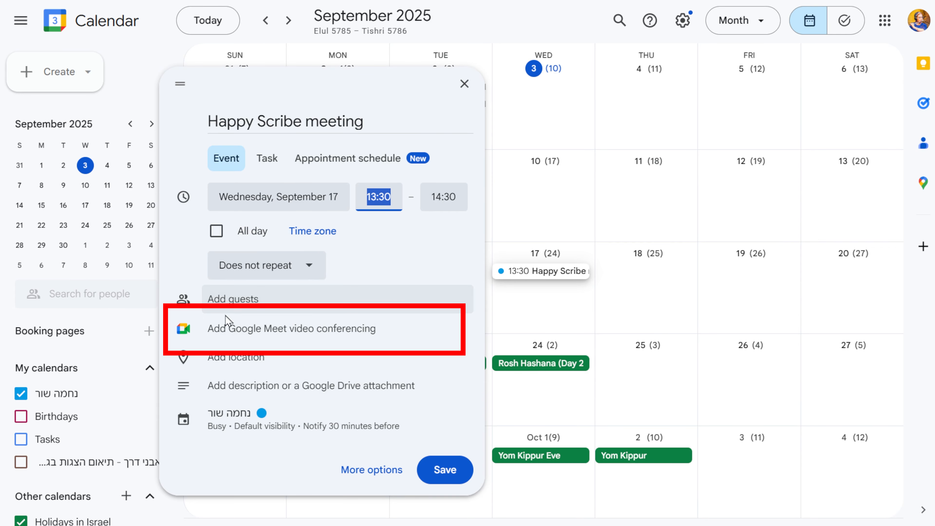
click(251, 328)
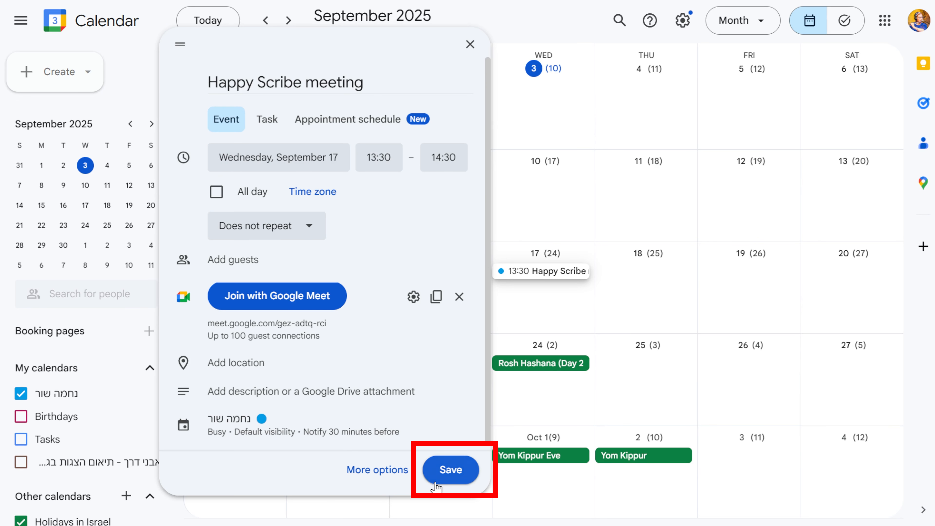
click(450, 470)
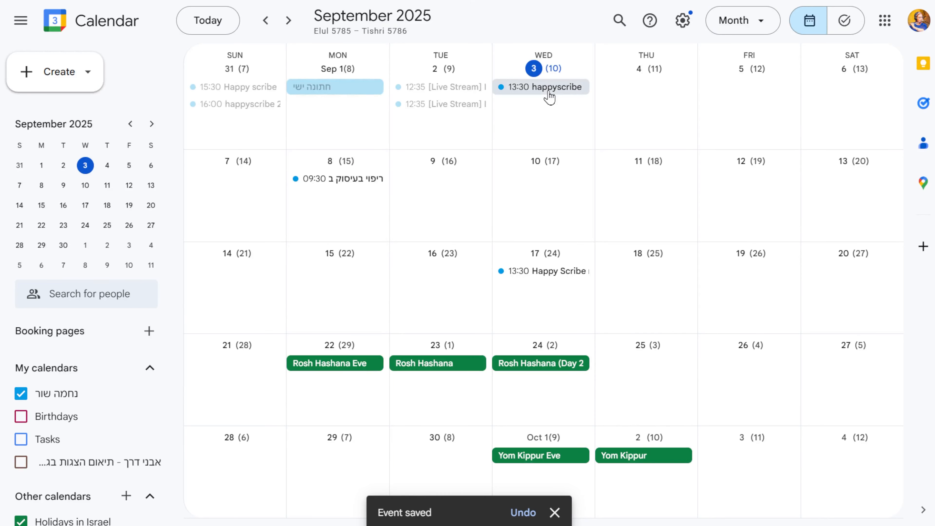
Join the Google Meet call of the September 3 "happyscribe" calendar event and admit the Notetaker to the call.
click(548, 92)
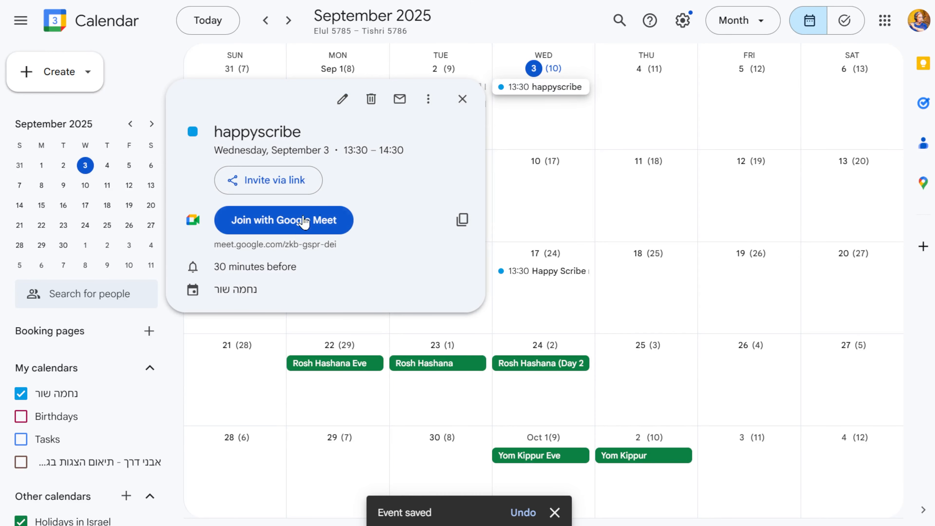
click(291, 232)
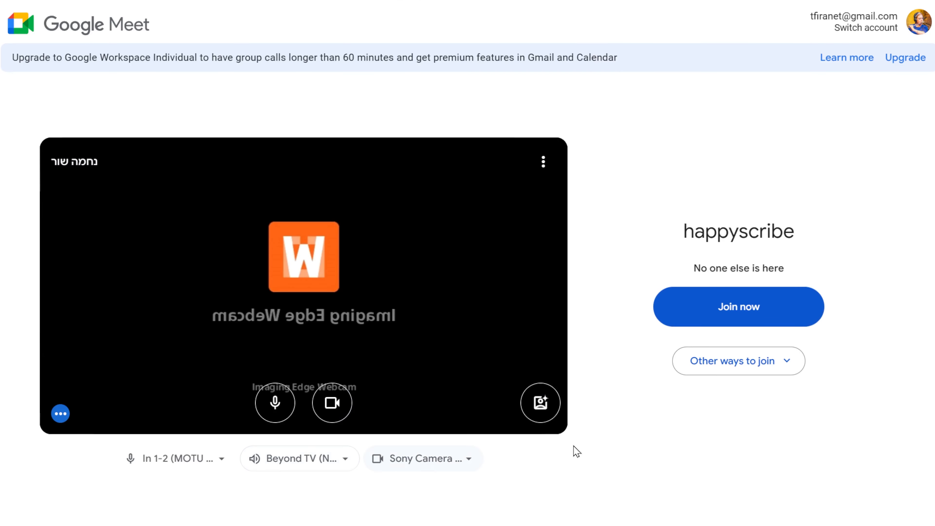
click(708, 305)
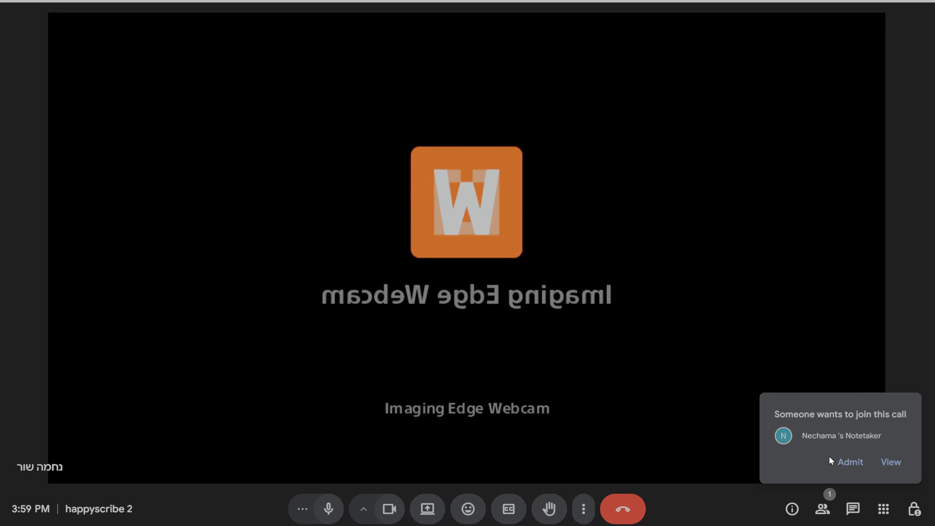
click(845, 463)
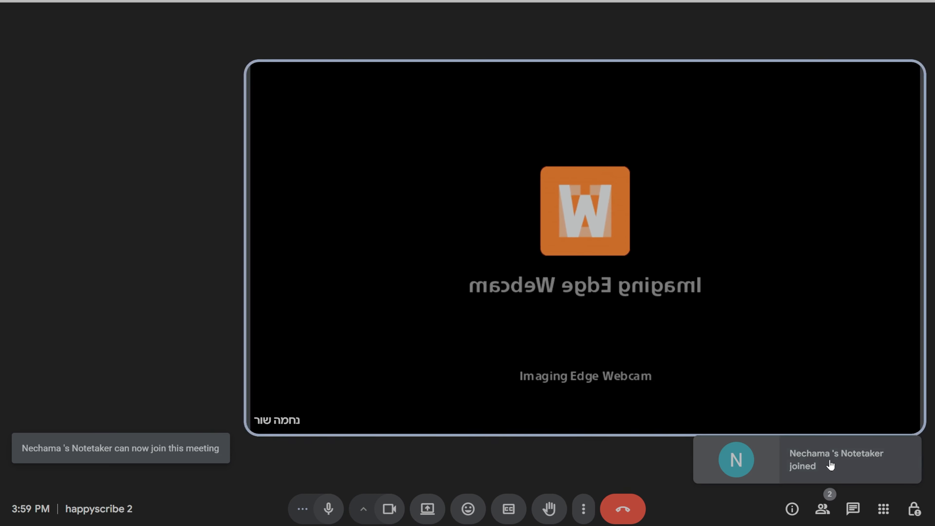
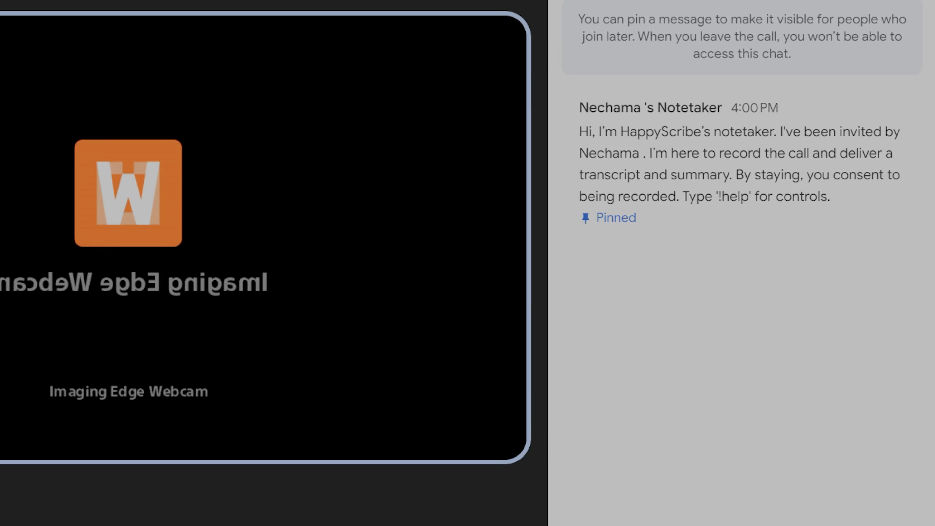
Open the "happyscribe 2" meeting file and read through its transcript and summary.
key(Return)
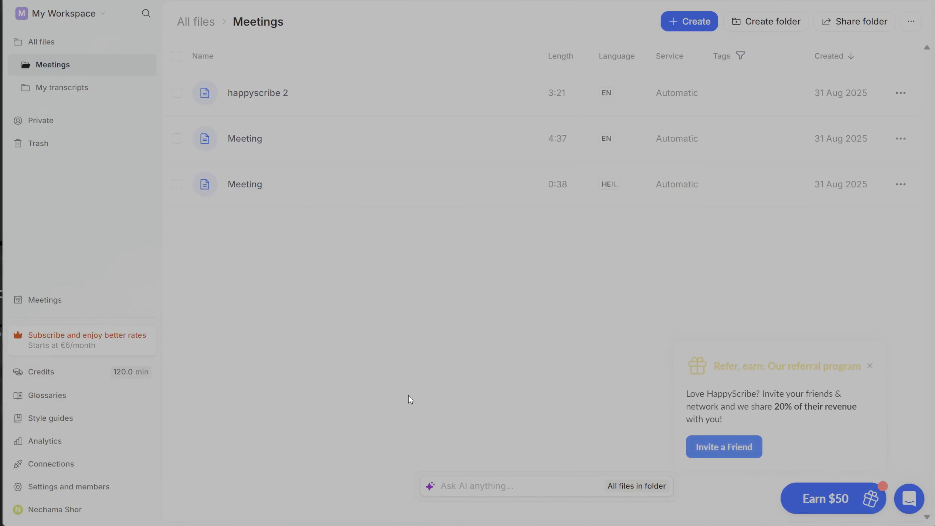
click(237, 94)
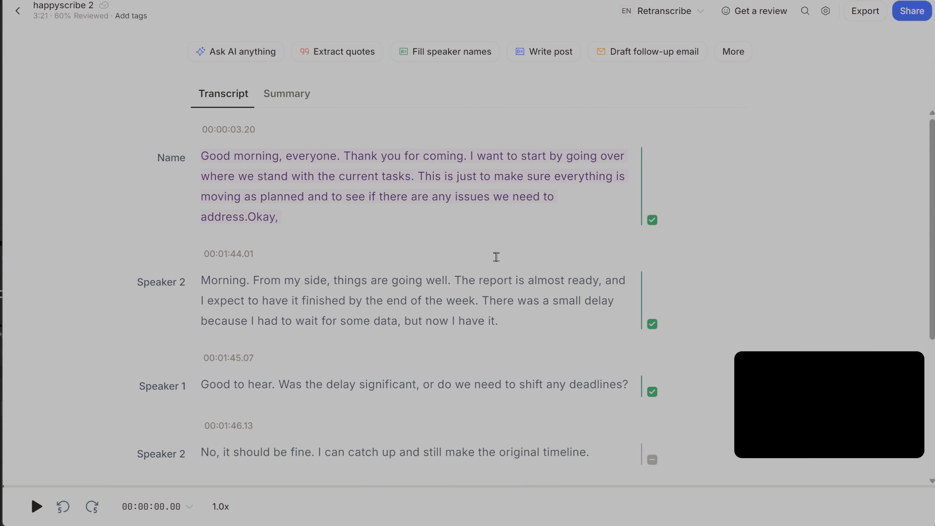
scroll(496, 254, down, 6)
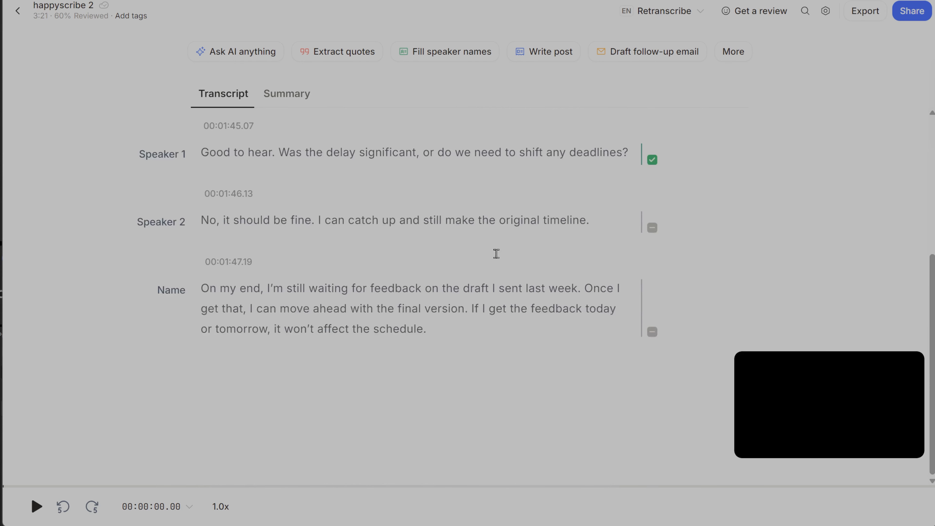
scroll(495, 252, up, 4)
scroll(494, 251, up, 2)
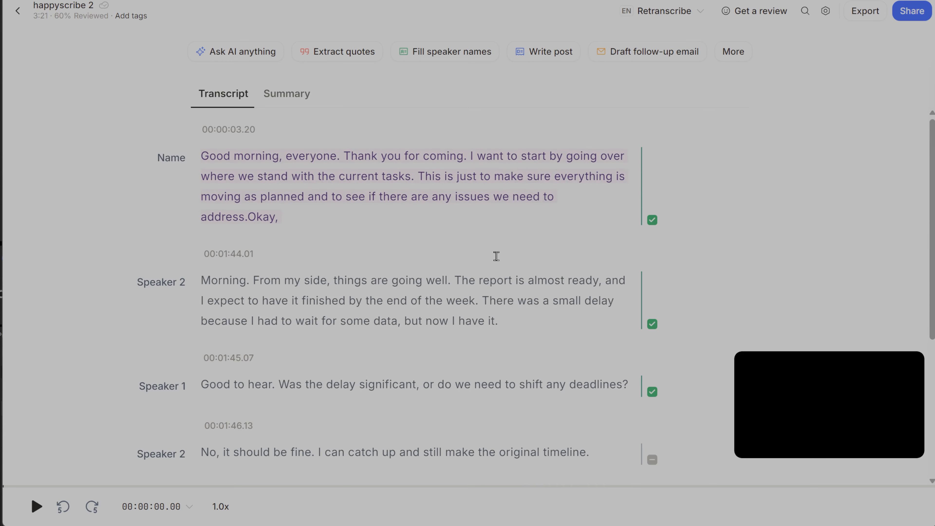
scroll(496, 254, down, 5)
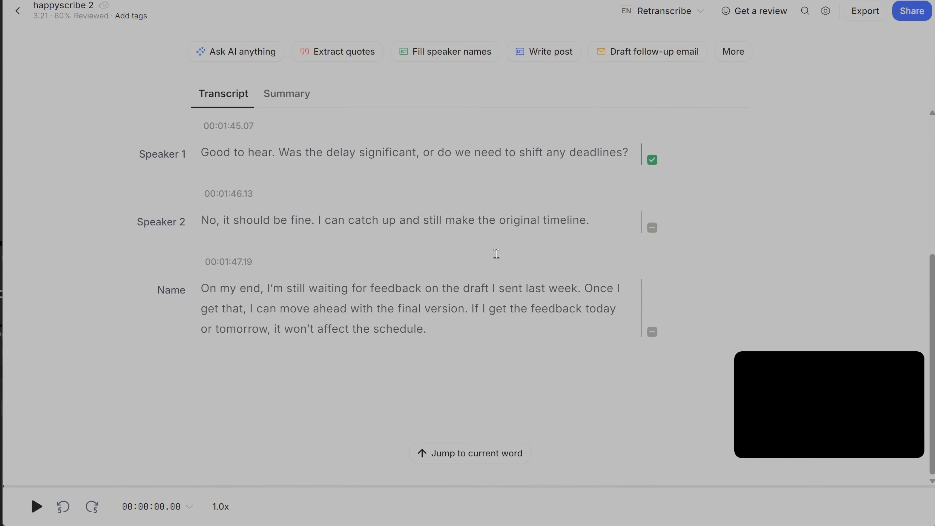
click(287, 94)
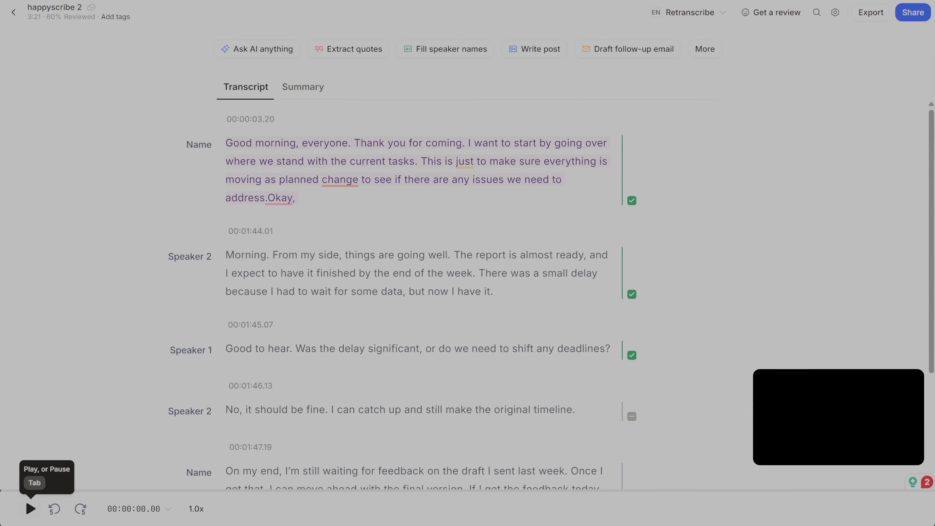
Play the meeting recording, skip ahead to about 1:24, and jump to the paragraph at 00:01:45.07.
click(30, 508)
drag(121, 491, 391, 495)
scroll(423, 429, down, 4)
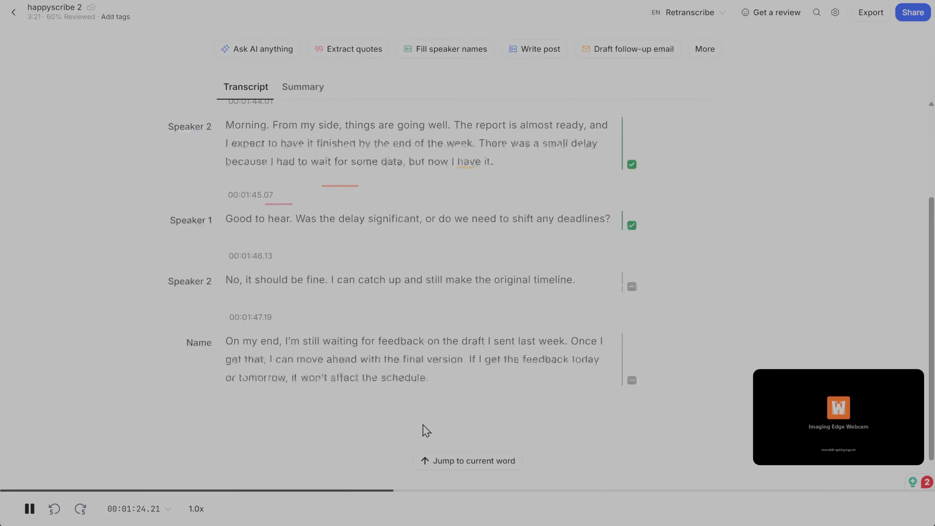
click(589, 190)
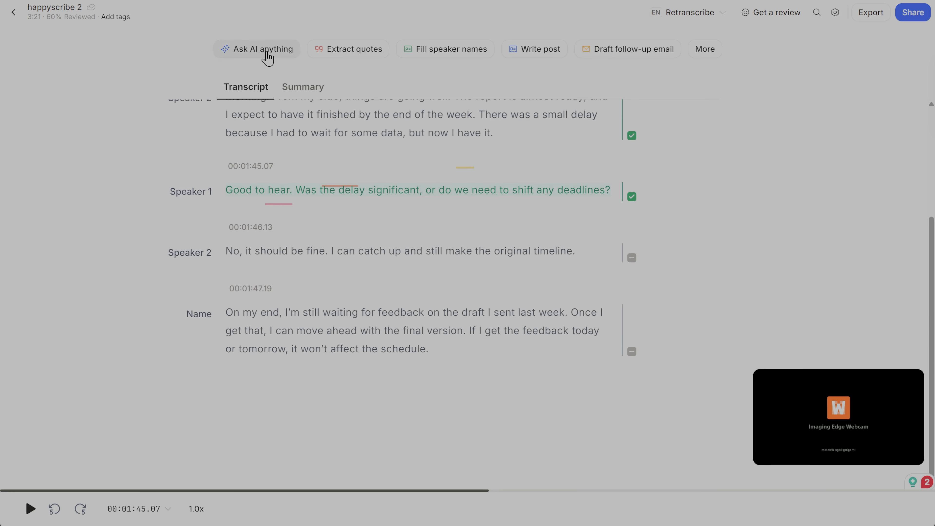
Look at the Ask AI prompt and the Extract quotes option for the transcript.
click(268, 58)
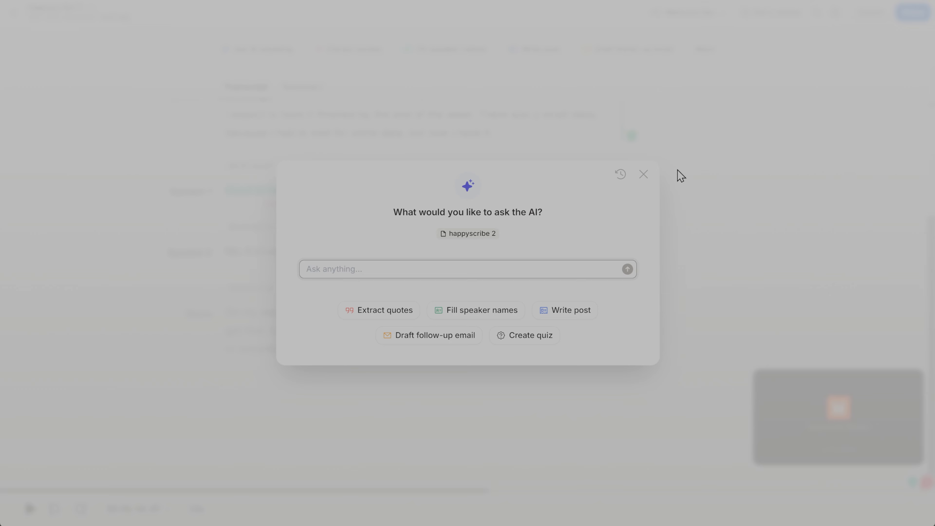
click(643, 174)
click(359, 52)
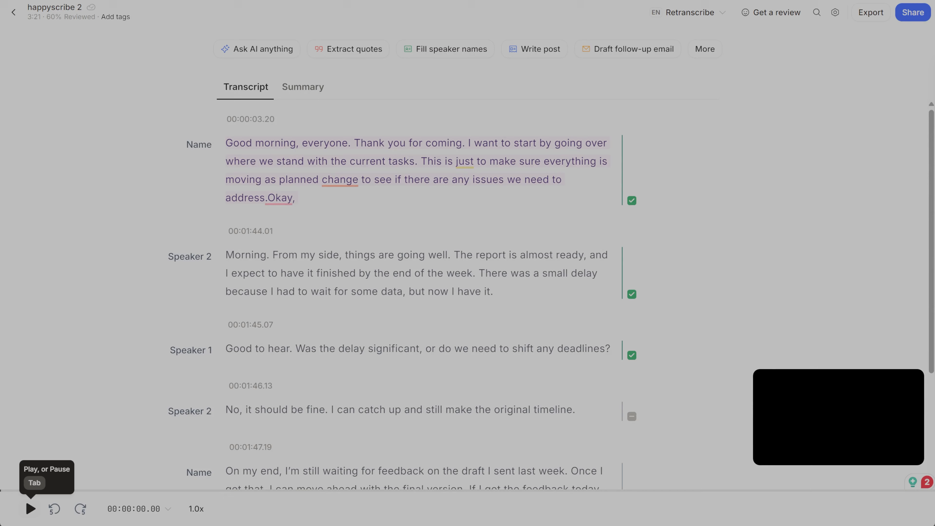
Play the meeting recording from the start and skip ahead to about 25 seconds and further on.
click(31, 508)
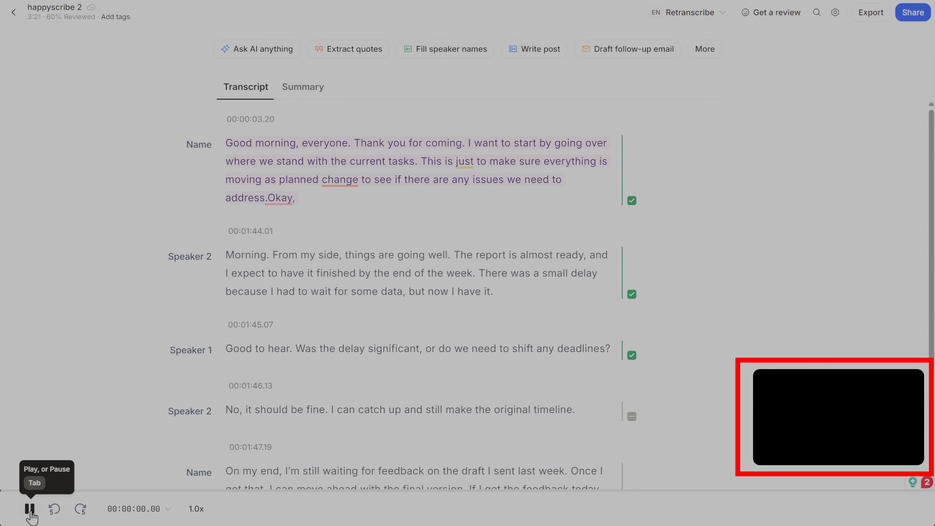
click(120, 491)
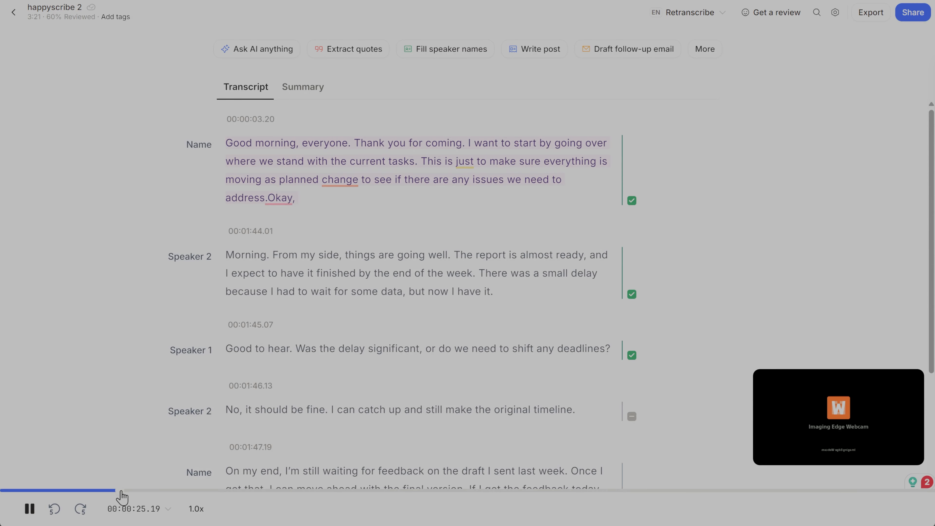
click(215, 490)
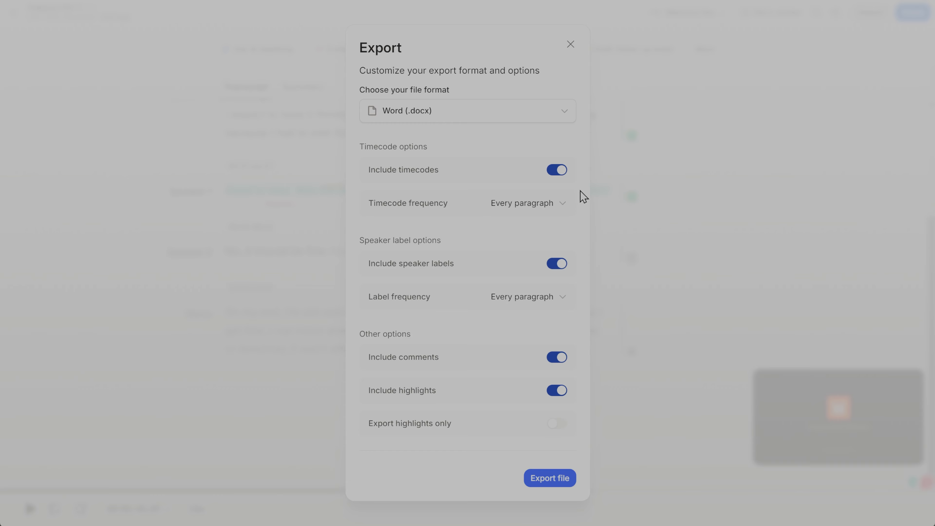
Look through the available export file formats and choose Word (.docx).
click(568, 115)
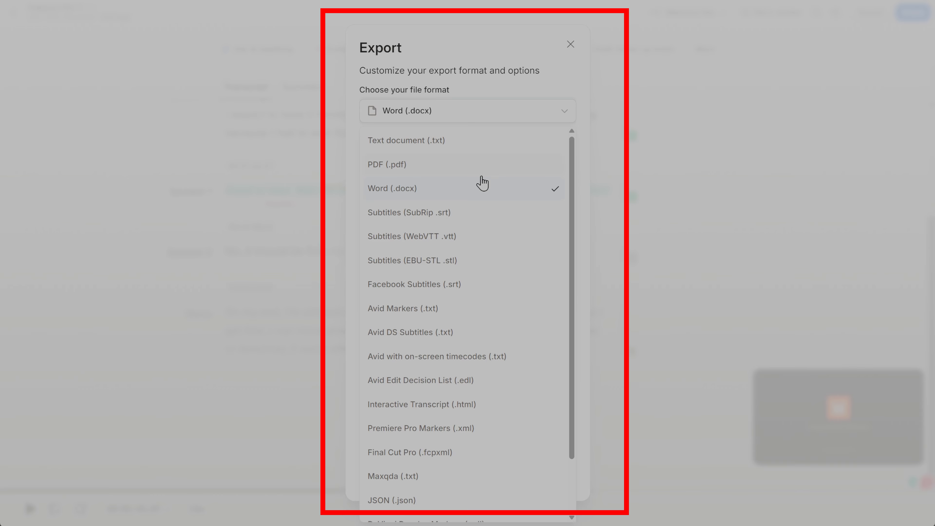
scroll(518, 211, down, 2)
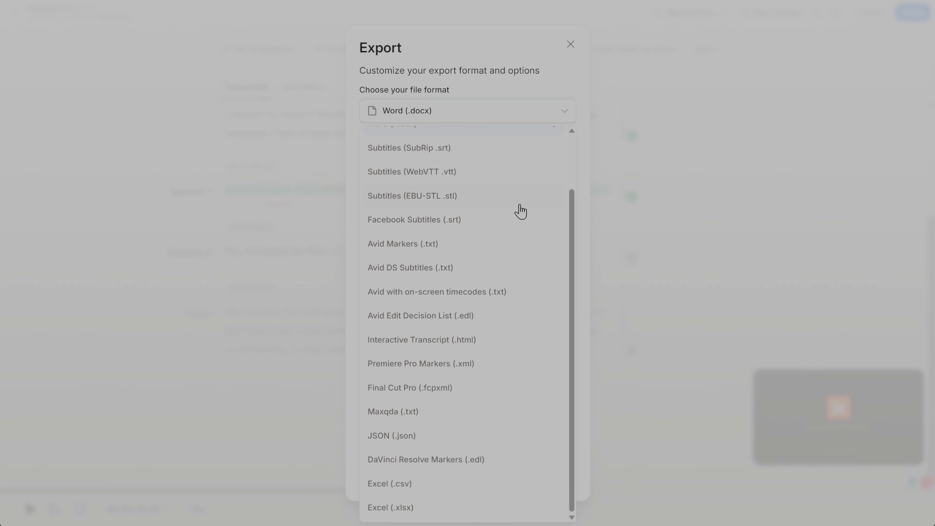
scroll(519, 209, up, 3)
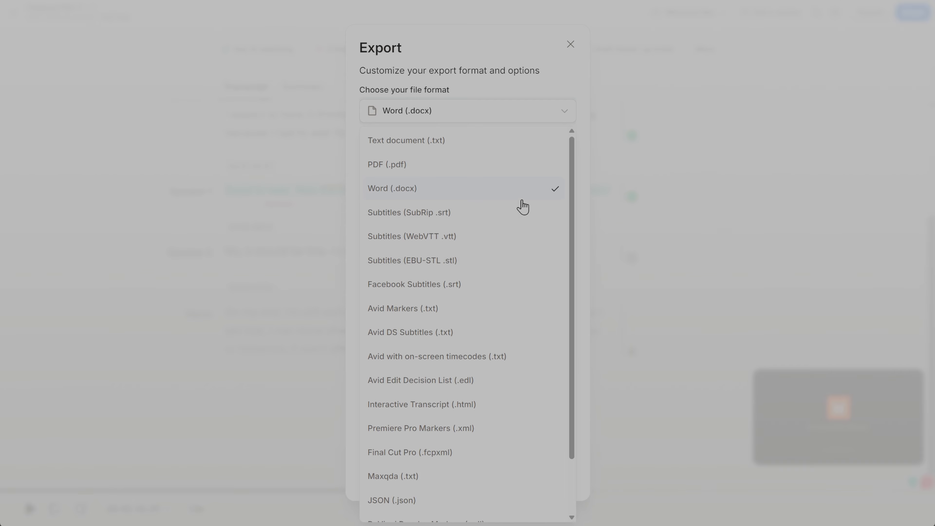
click(411, 184)
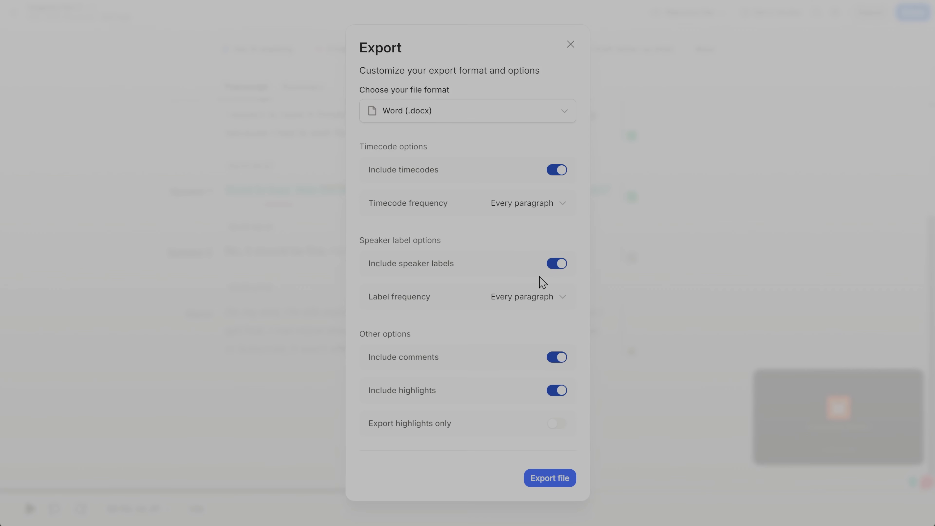
Export the transcript with timecodes, speaker labels and comments included, after trying out their switches.
click(554, 173)
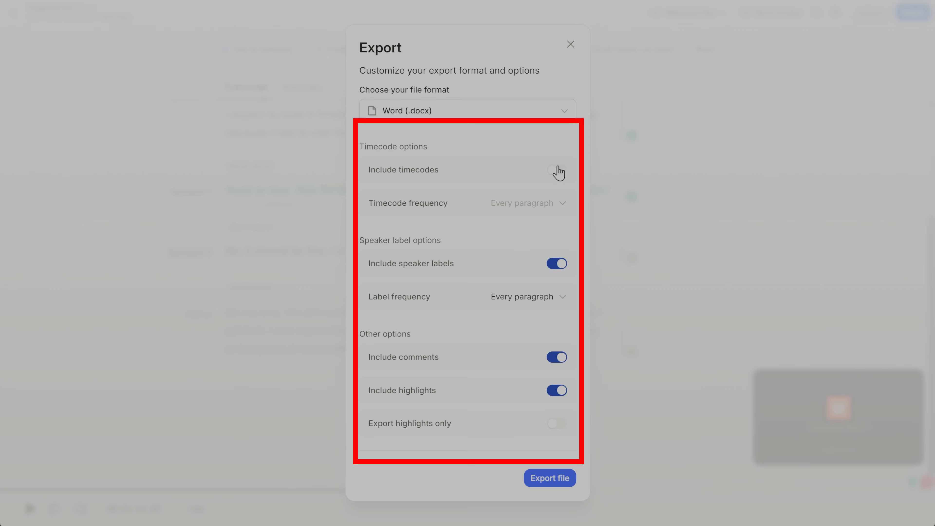
click(558, 170)
click(559, 263)
click(560, 263)
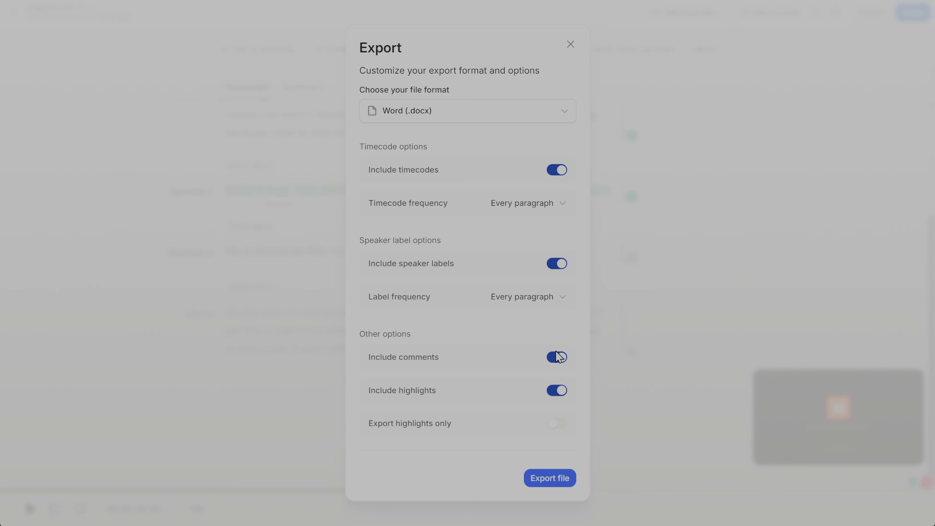
click(554, 361)
click(553, 363)
click(557, 479)
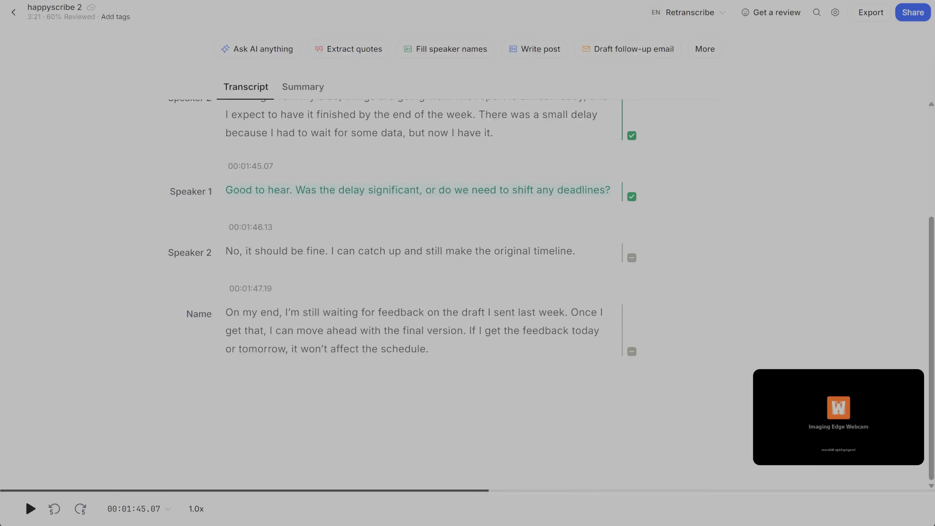
Examine the access levels and link visibility options for sharing the "happyscribe 2" file.
click(918, 15)
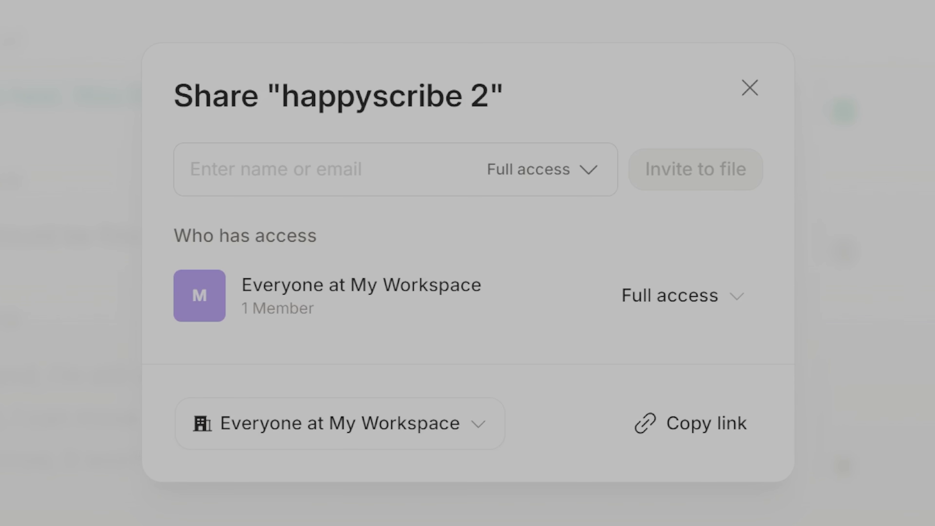
click(733, 302)
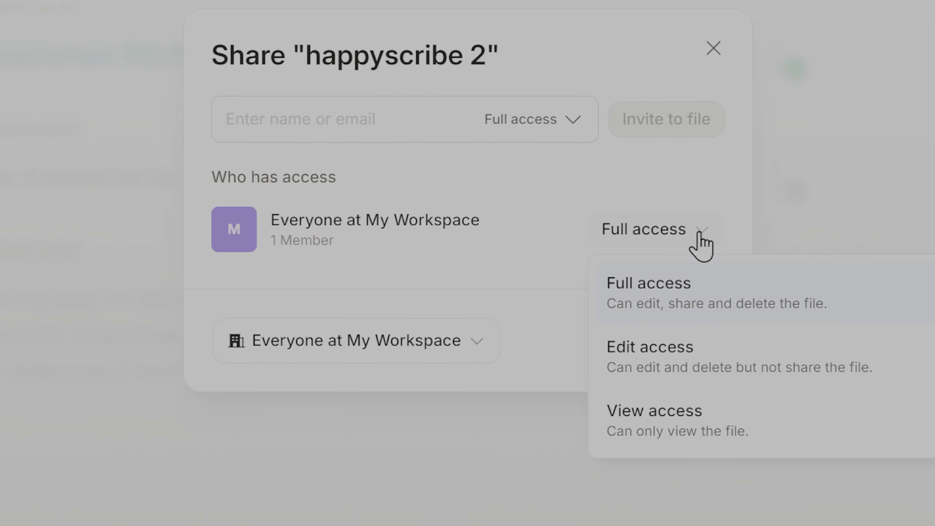
click(685, 208)
click(480, 317)
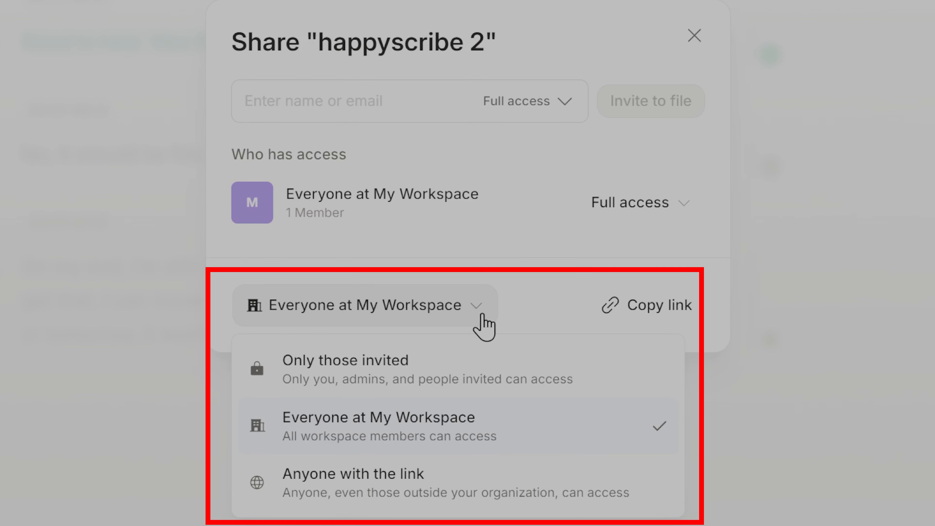
click(482, 314)
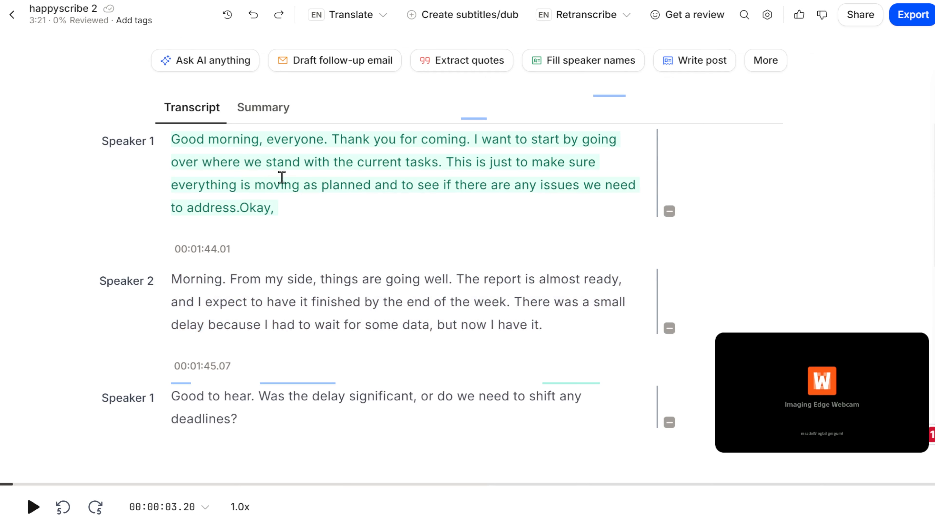
Select text in the first paragraph, such as "Thank you for coming", to view the formatting, comment and highlight options.
double_click(342, 142)
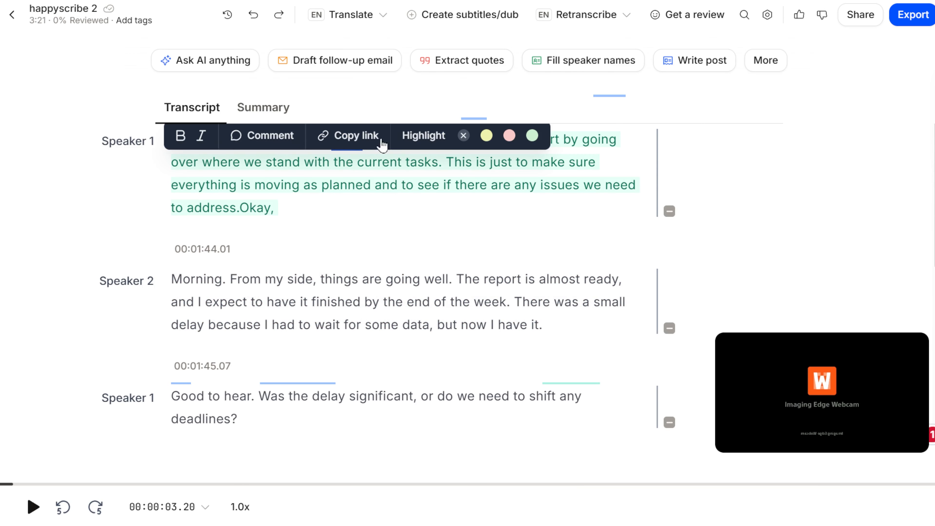
shift+click(410, 153)
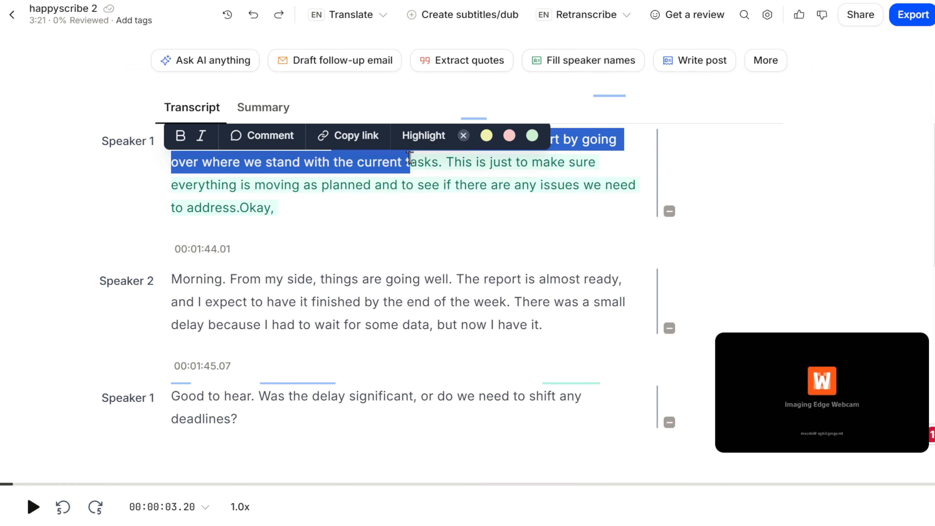
click(409, 162)
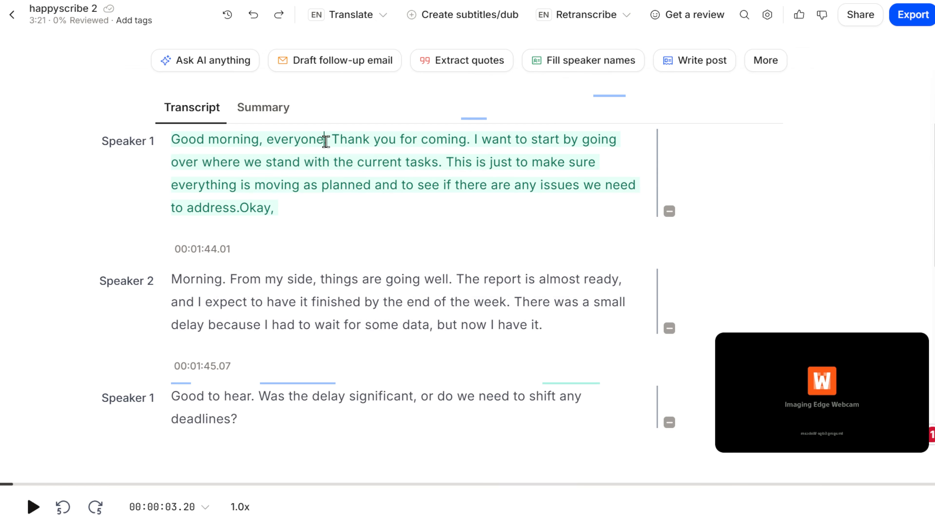
drag(333, 140, 466, 141)
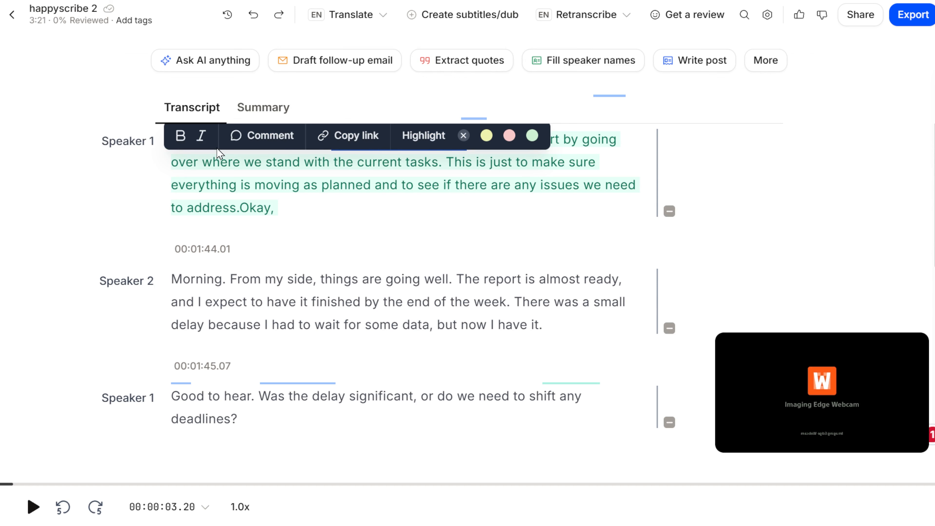
click(243, 165)
Rename Speaker 3 as "Name" and assign that speaker to the first transcript paragraph.
click(125, 281)
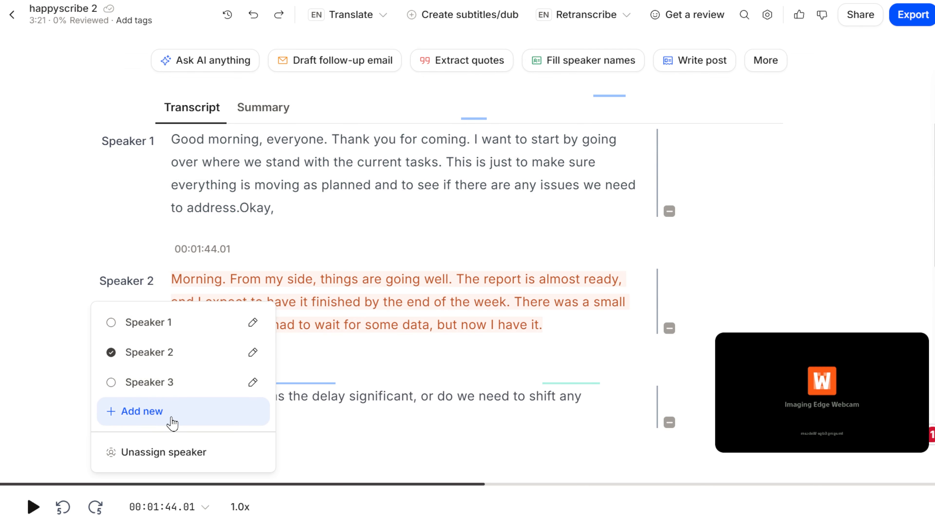
click(252, 383)
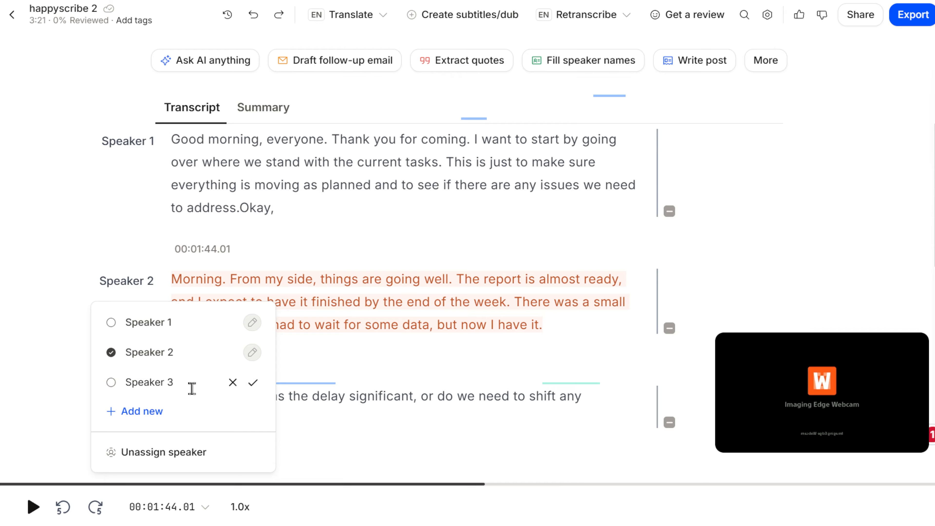
key(BackSpace)
key(BackSpace)
text(Ne)
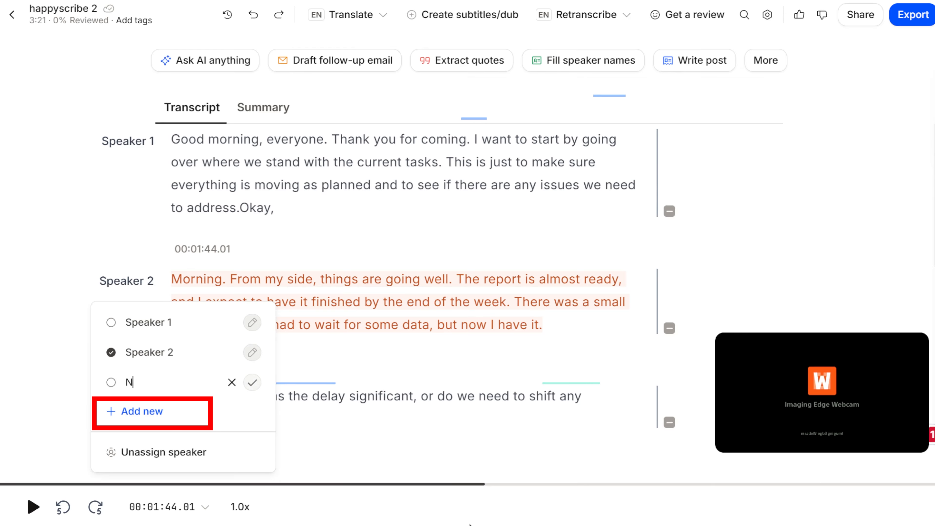
click(253, 383)
click(147, 141)
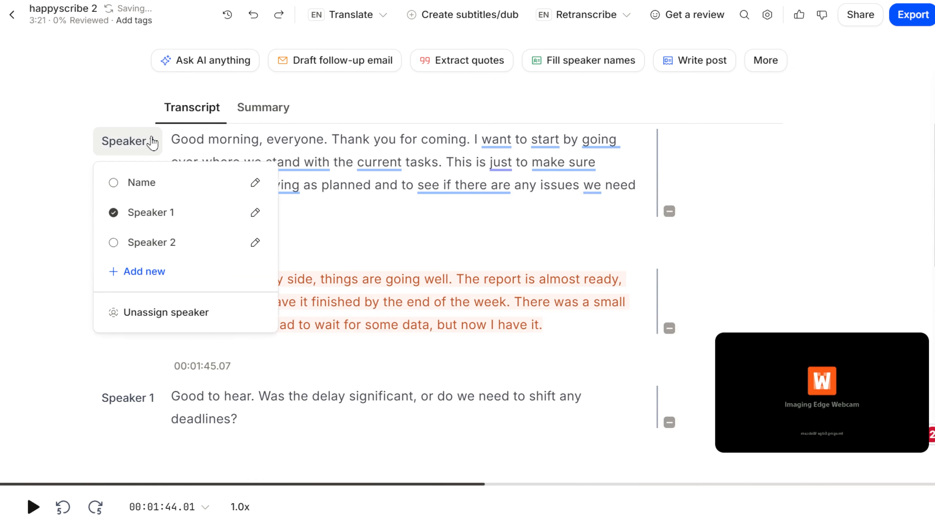
click(147, 182)
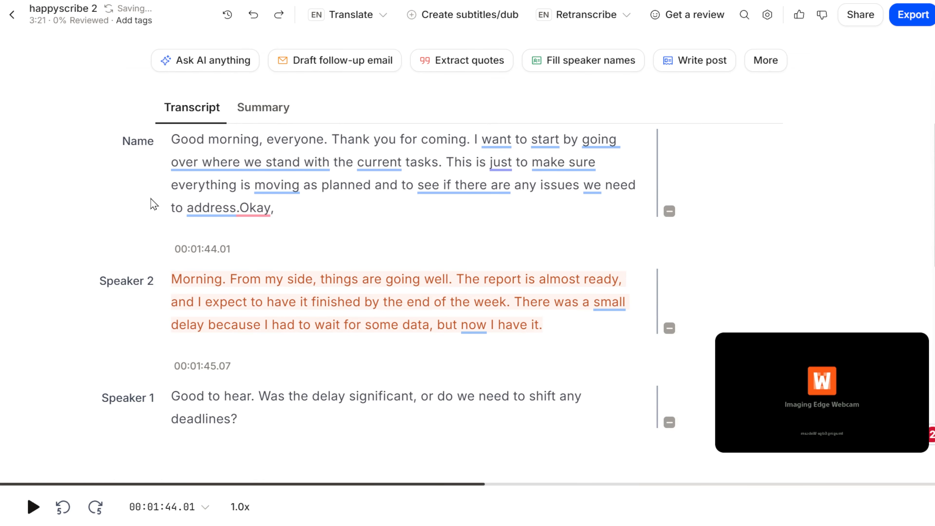
Mark the first three transcript paragraphs as reviewed.
click(668, 213)
click(669, 327)
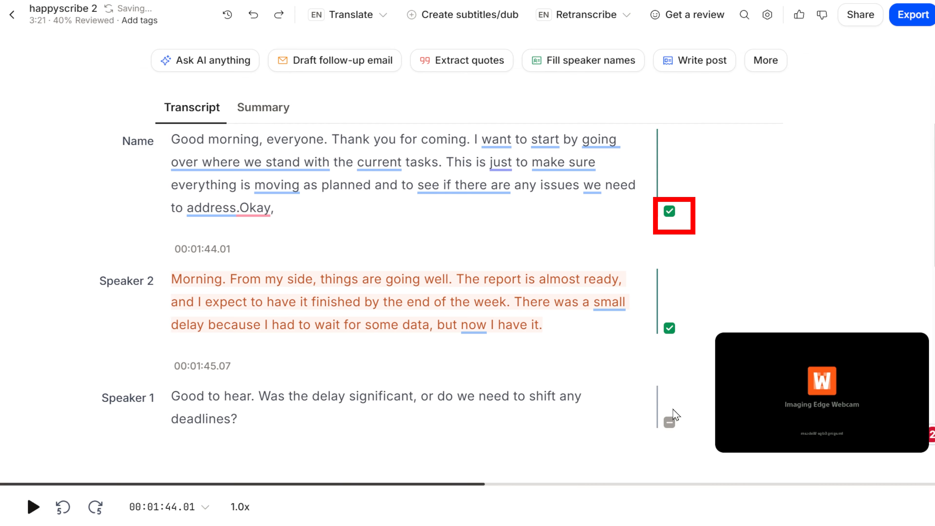
click(669, 422)
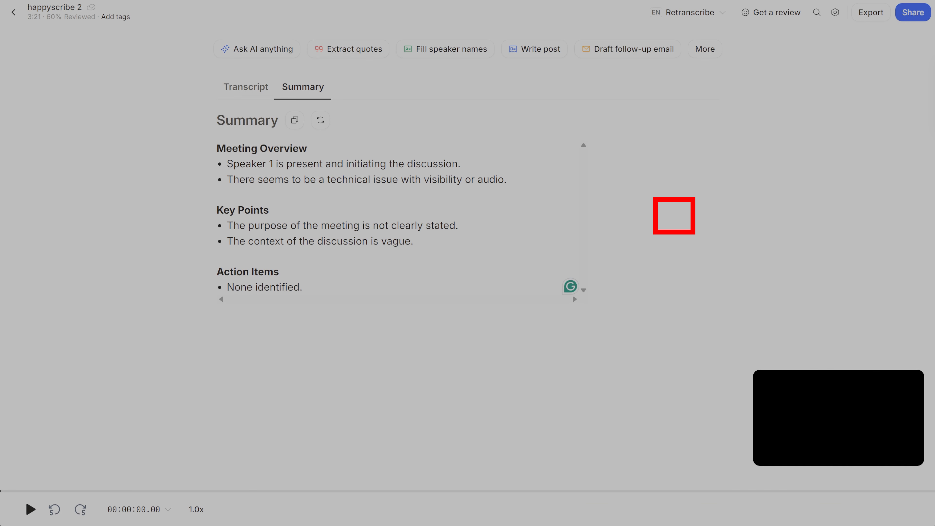
Replace the "None identified." action item in the meeting summary with text beginning with "Write".
drag(302, 287, 224, 291)
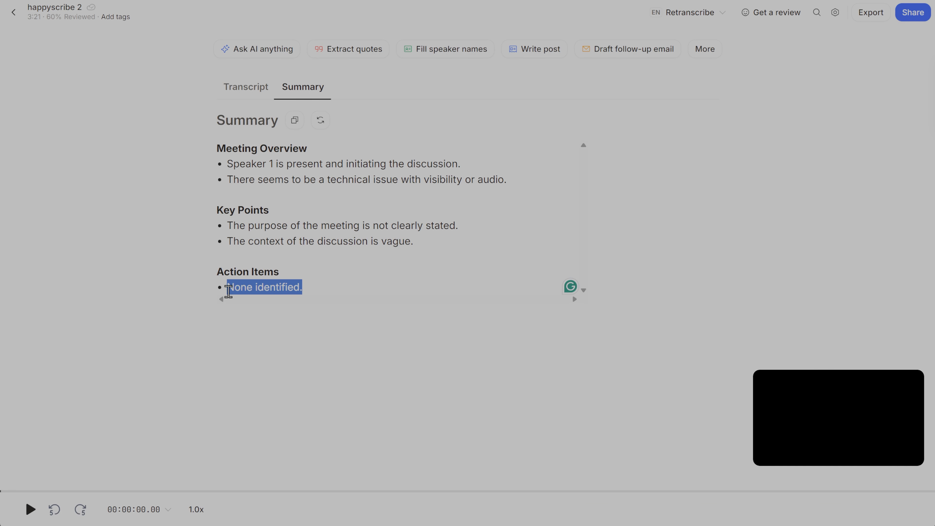
text(Wr)
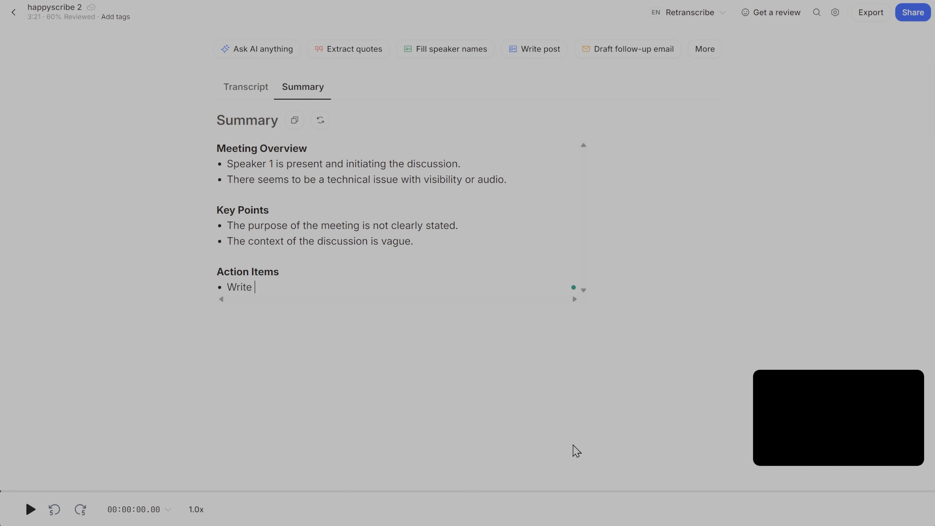
text(ite)
key(Return)
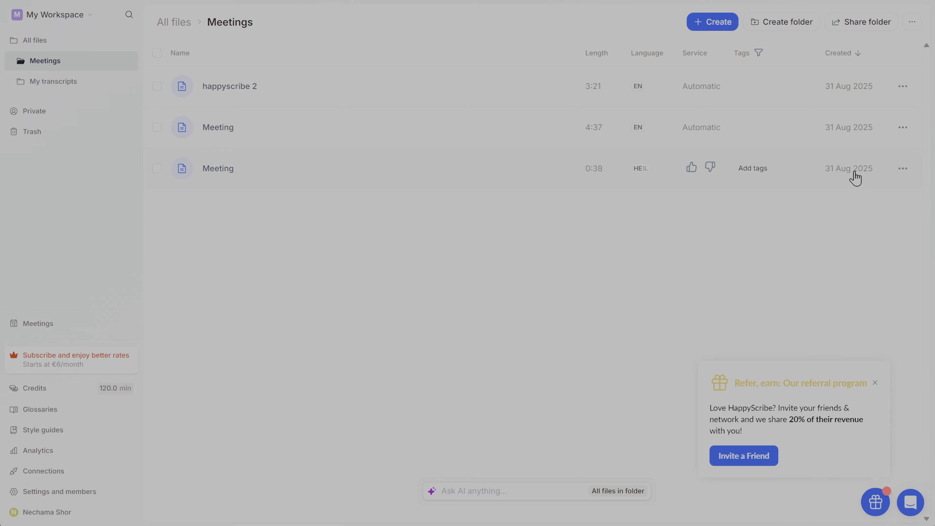
Rename the two files called "Meeting" as "Meeting 1" for the 4:37 file and "Meeting 2" for the 0:38 file.
click(903, 130)
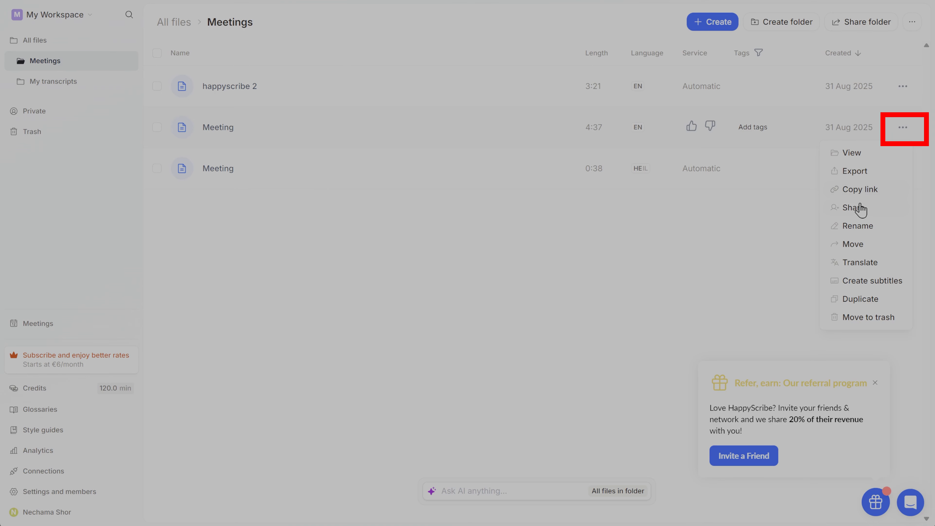
click(858, 226)
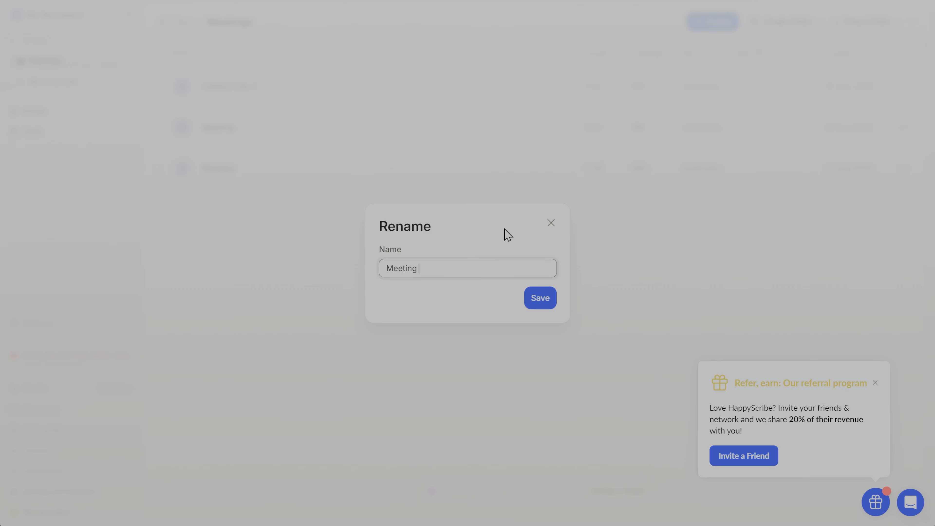
text(2)
click(540, 299)
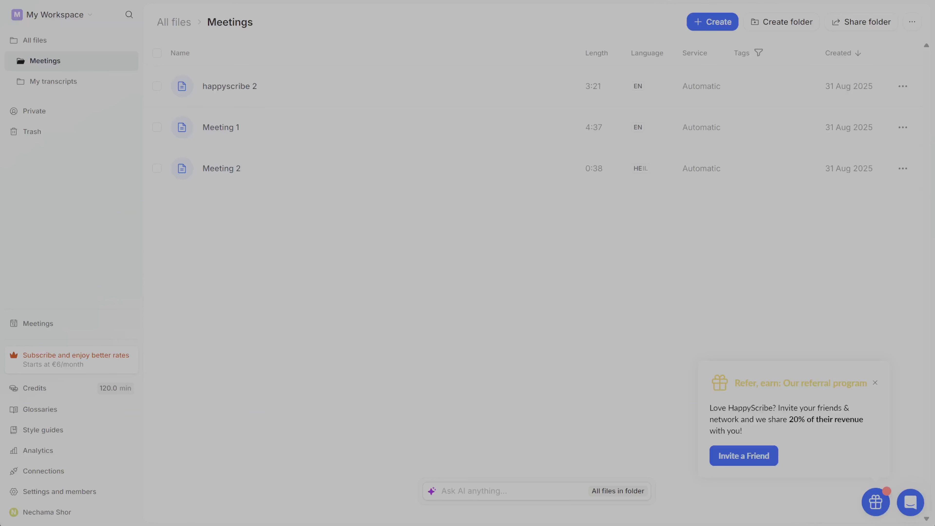
Create a folder named "meetings" inside the Meetings folder.
click(902, 87)
click(773, 27)
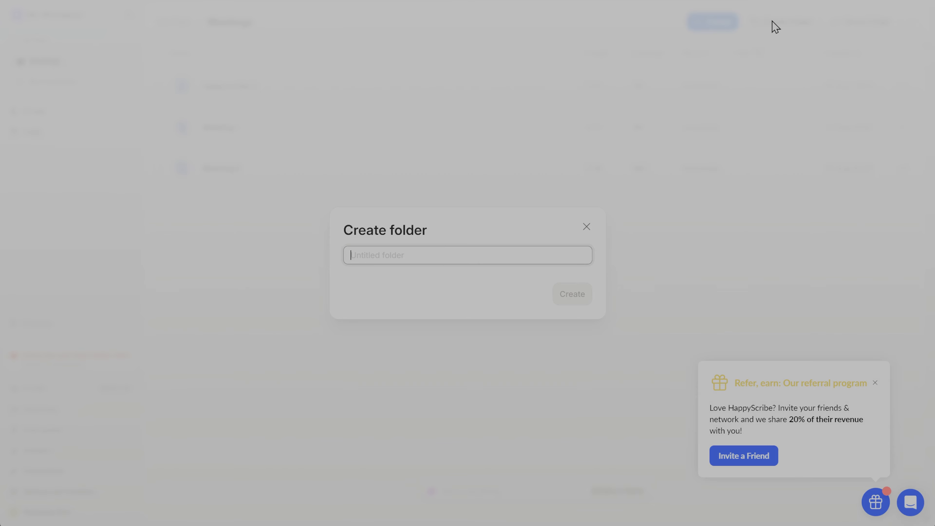
text(meetings)
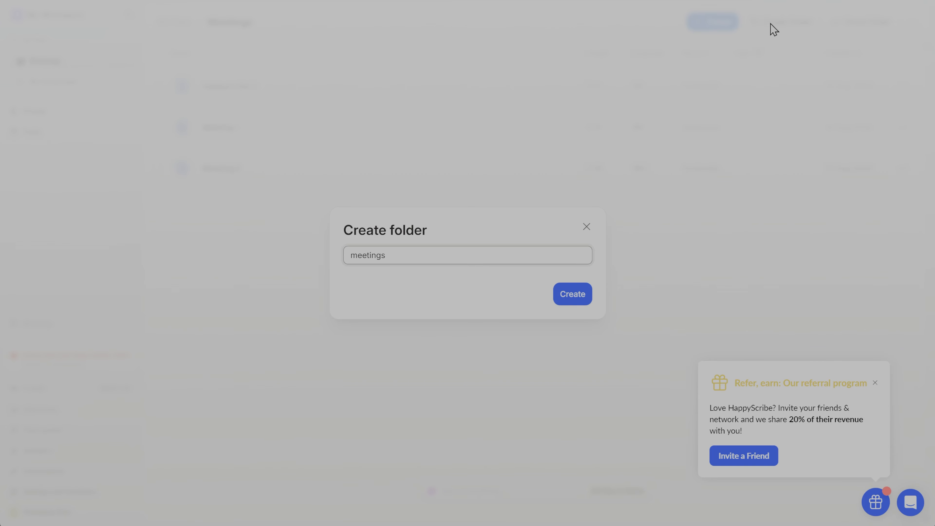
click(571, 297)
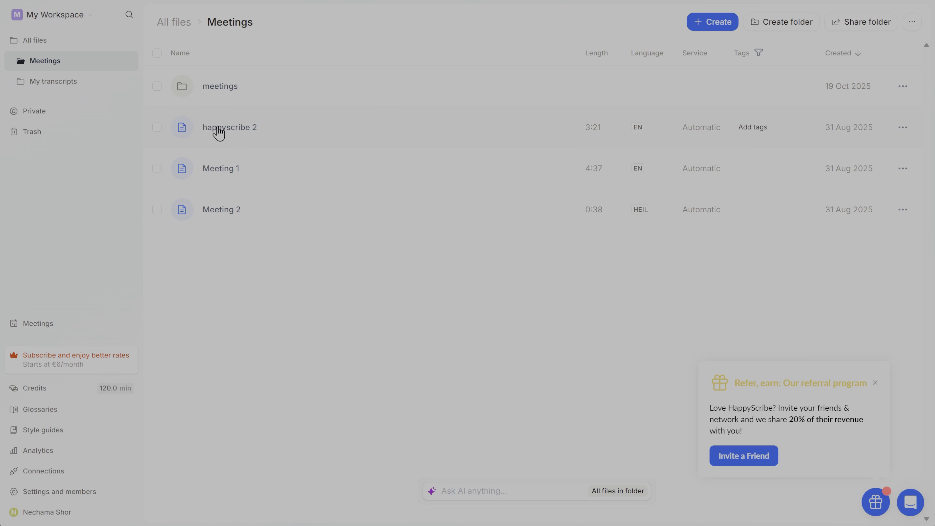
Move the files "happyscribe 2", "Meeting 1" and "Meeting 2" into the "meetings" subfolder.
drag(218, 129, 220, 87)
click(157, 127)
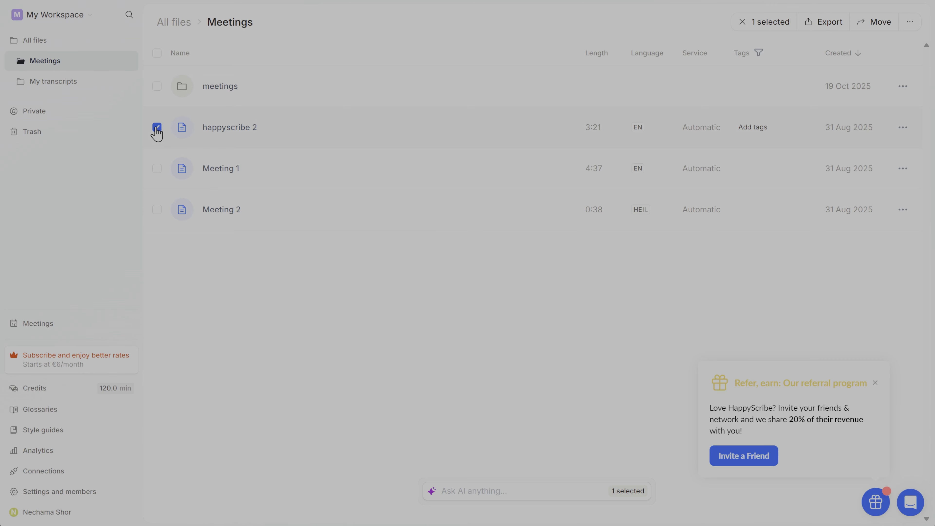
click(157, 168)
click(157, 209)
click(876, 23)
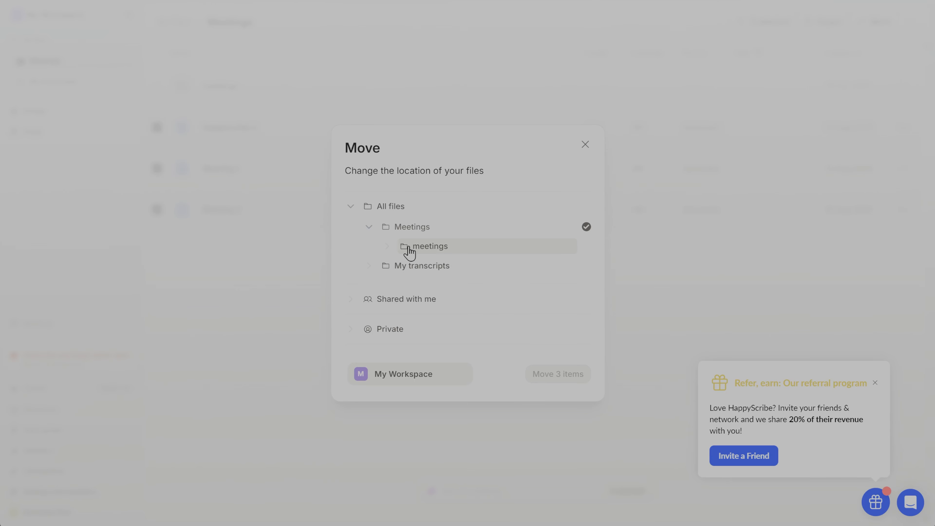
click(408, 246)
click(563, 380)
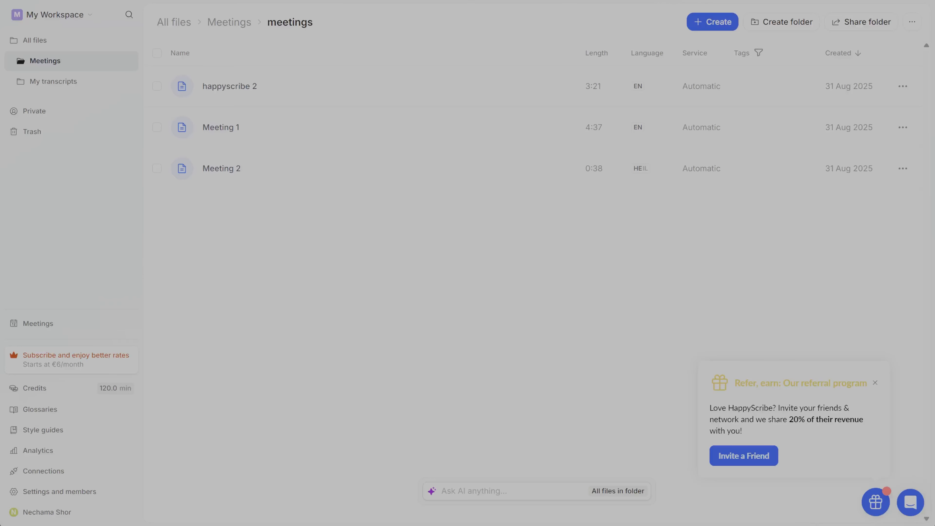
Create a folder named "YouTube videos" in All files, accessible to Everyone at My Workspace.
click(64, 46)
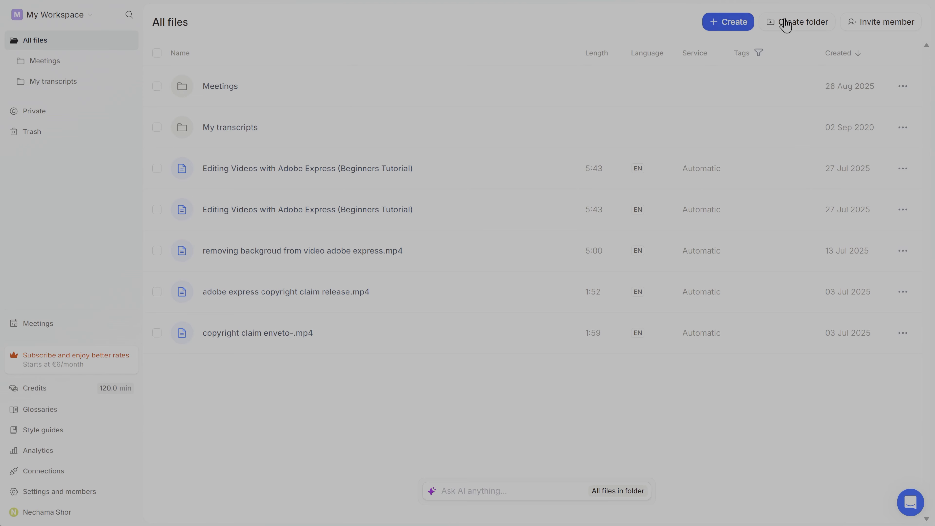
click(799, 23)
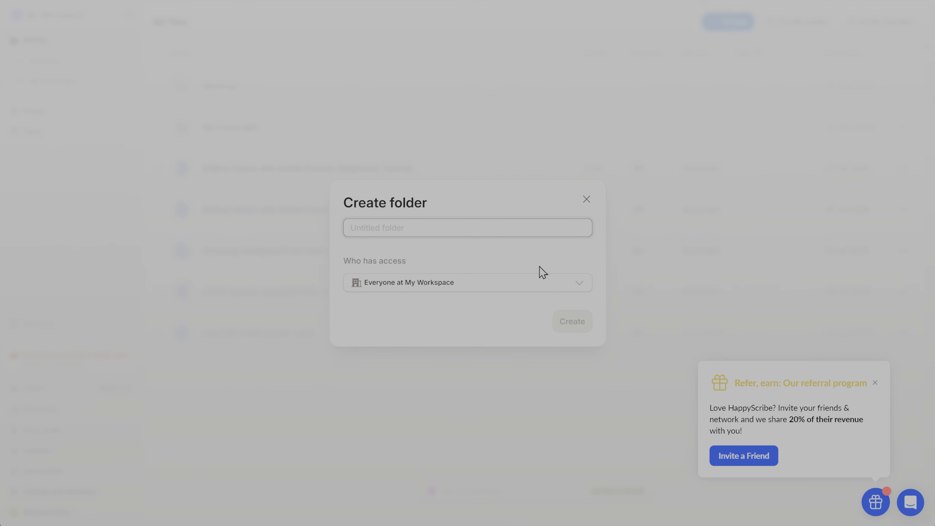
text(Yout)
click(572, 322)
Move all five video transcript files from All files into the "YouTube videos" folder.
click(157, 209)
click(157, 250)
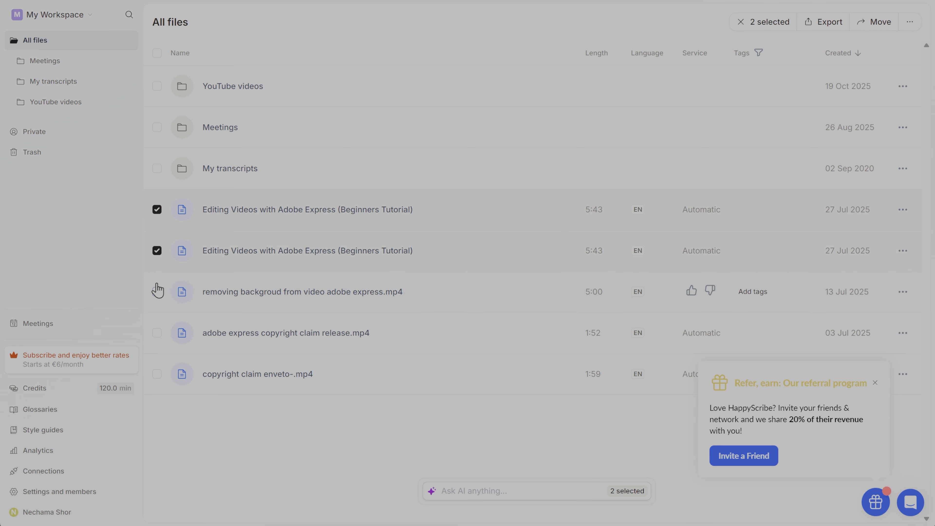
click(157, 291)
click(157, 332)
click(156, 374)
click(875, 22)
click(417, 264)
click(558, 374)
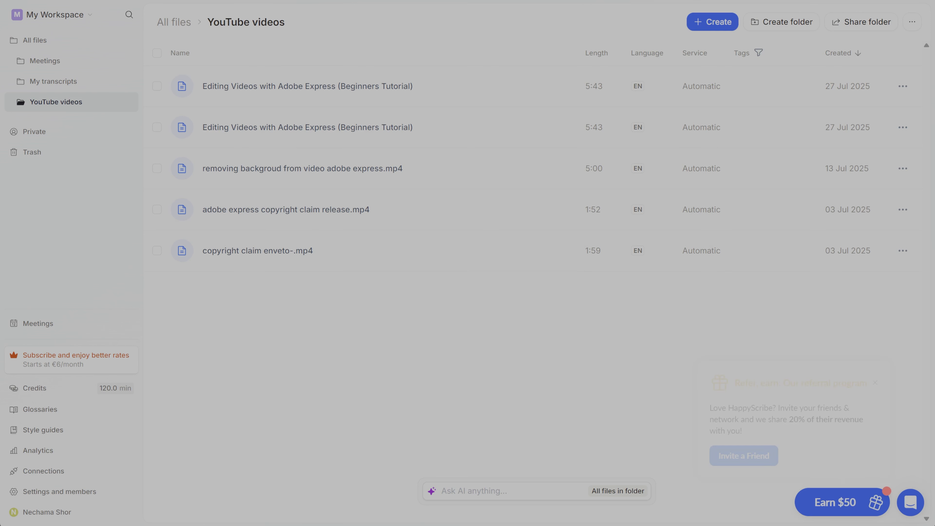
Examine the rename, move and trash options of the Meetings folder, keeping its name and location.
click(45, 61)
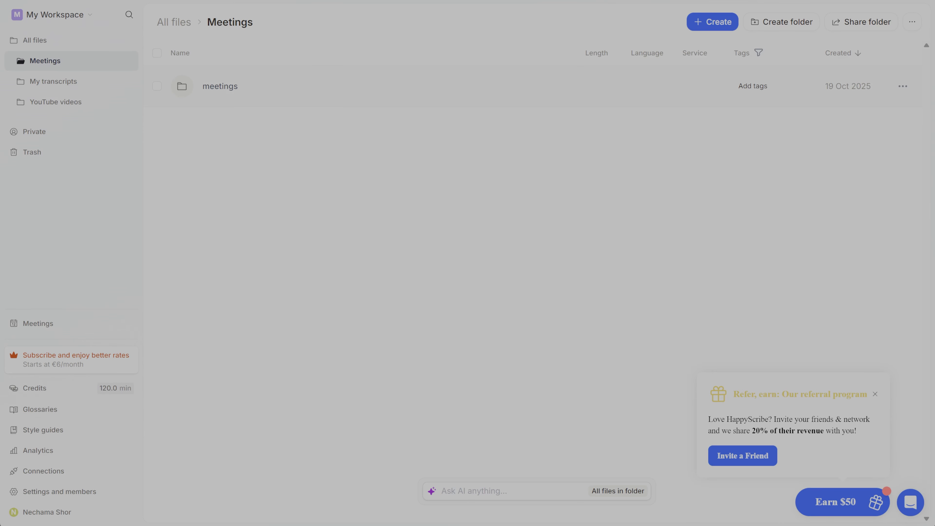
click(911, 22)
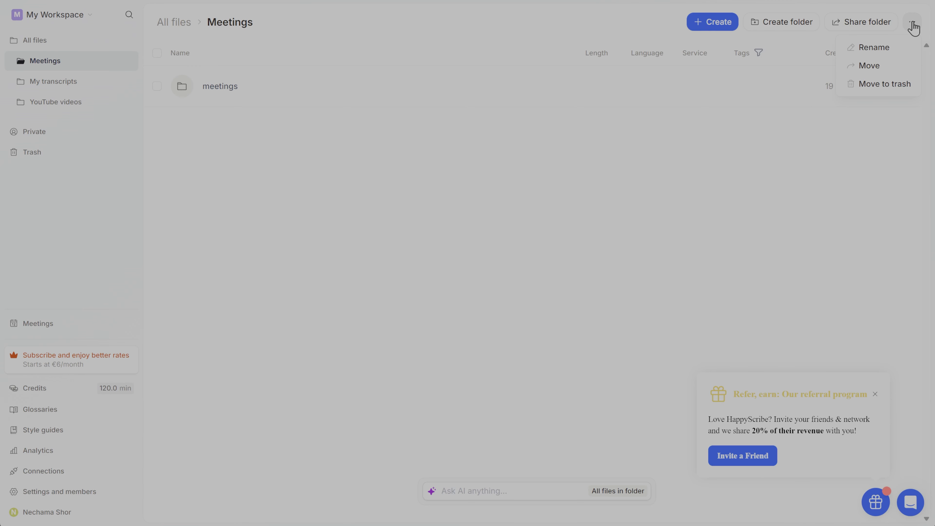
click(871, 48)
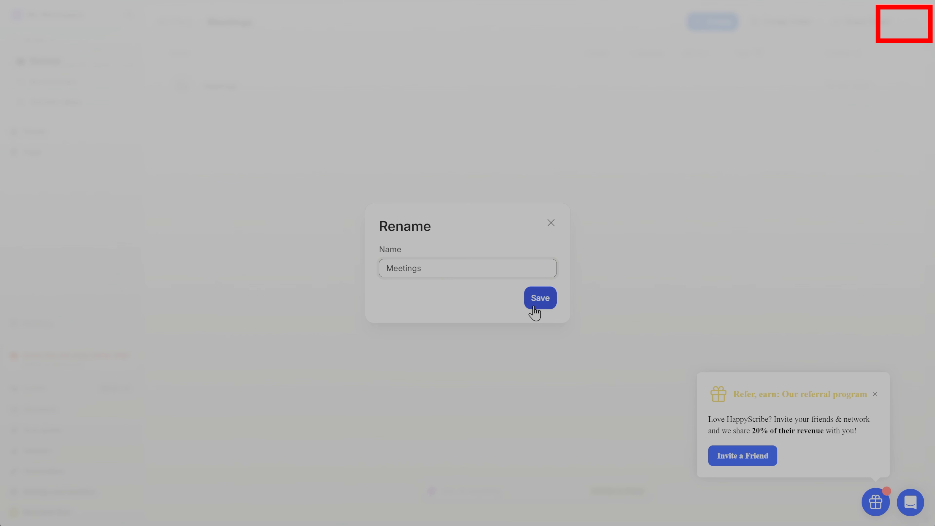
click(540, 306)
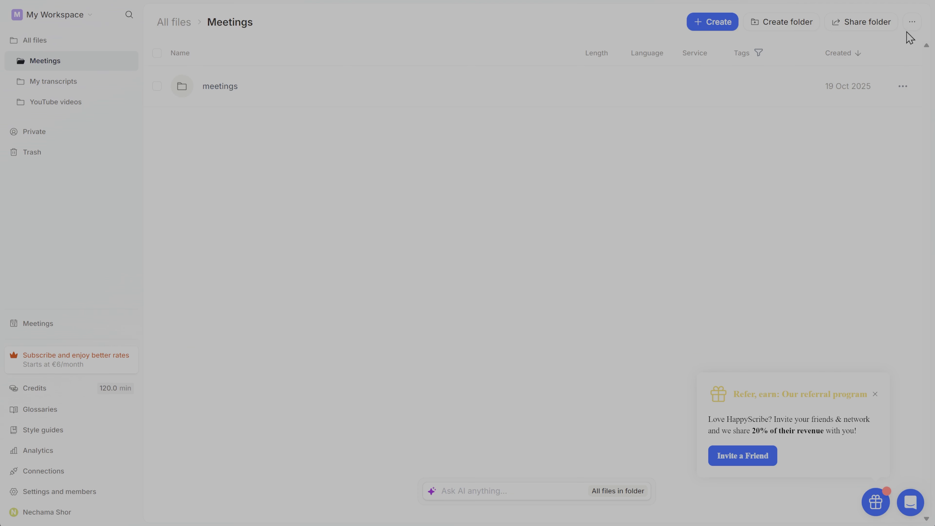
click(915, 25)
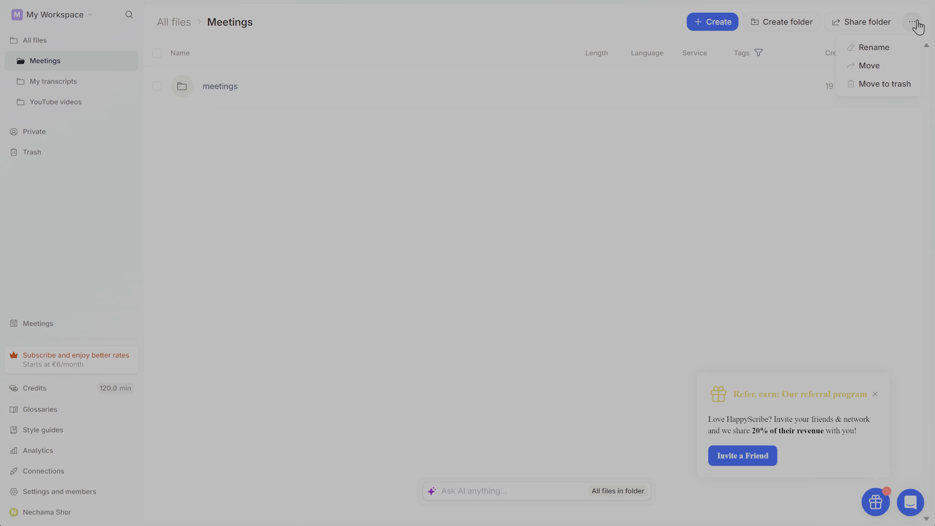
click(875, 67)
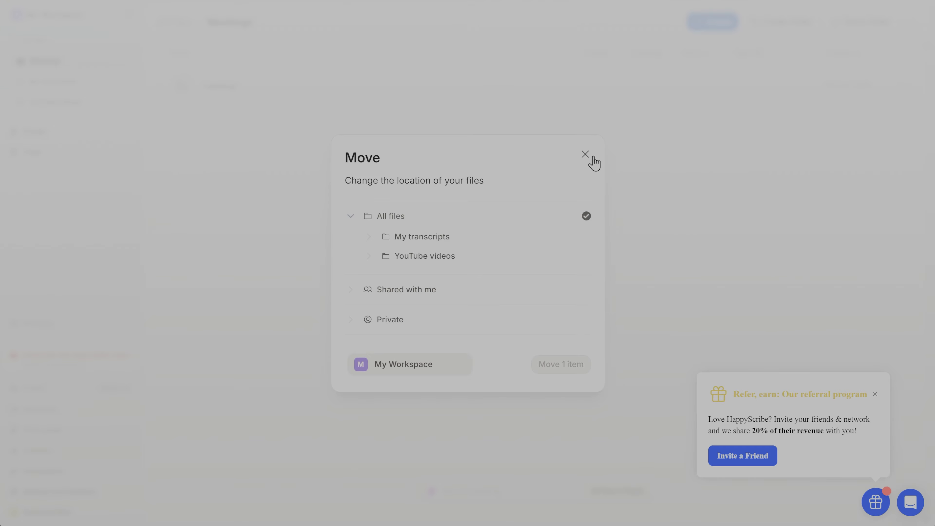
click(585, 155)
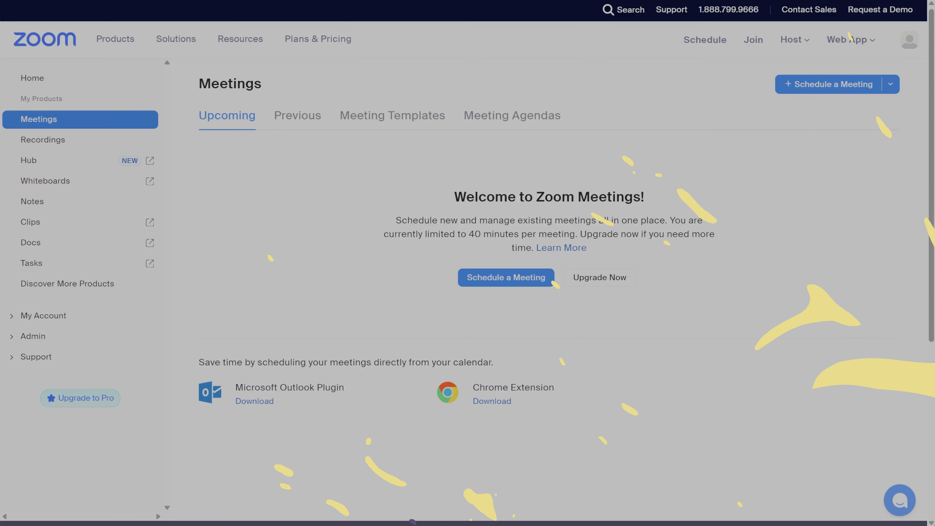
click(891, 84)
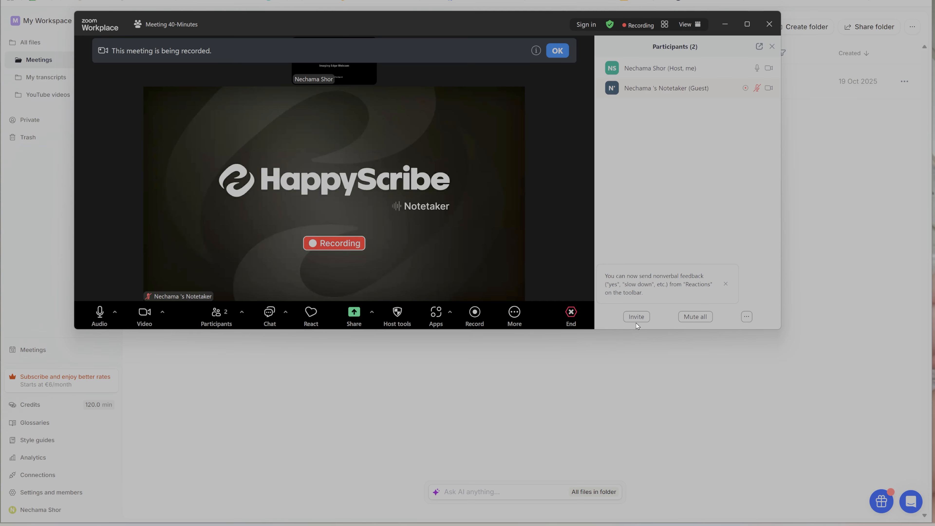
Copy the Zoom meeting's invite link and start a Notetaker recording with the meeting URL on HappyScribe's Meetings page.
click(636, 320)
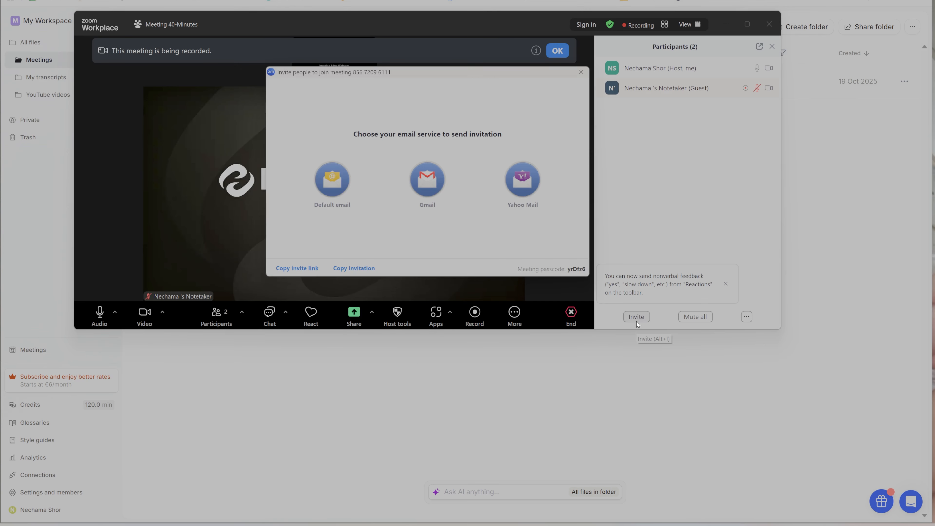
click(303, 266)
click(37, 350)
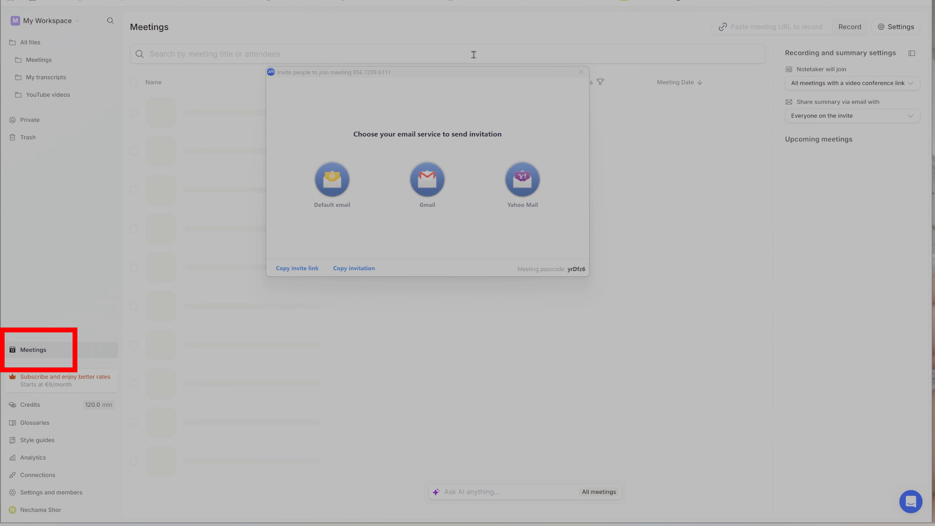
drag(460, 80, 658, 110)
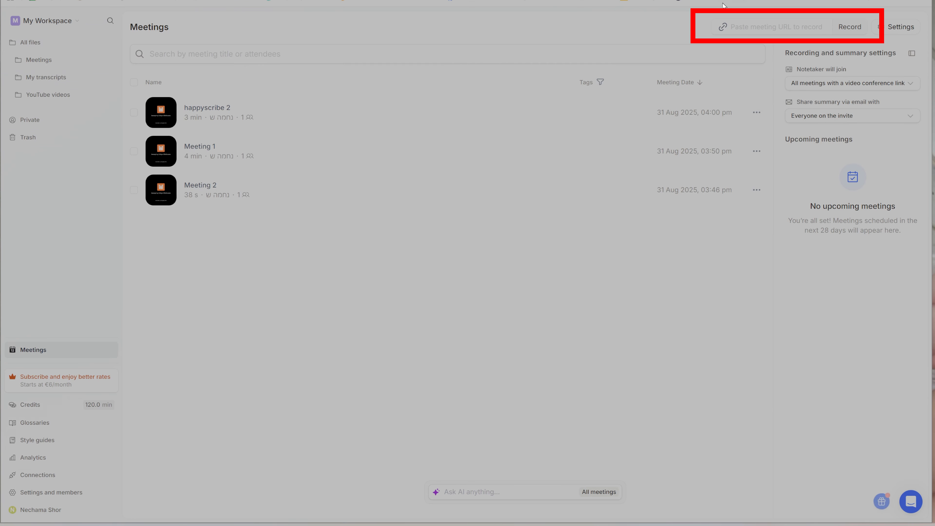
click(743, 28)
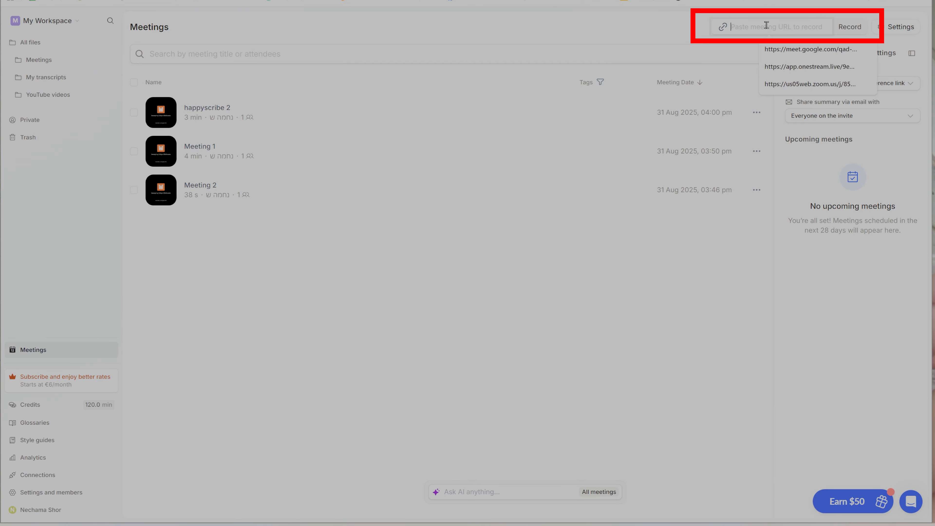
click(810, 83)
click(850, 27)
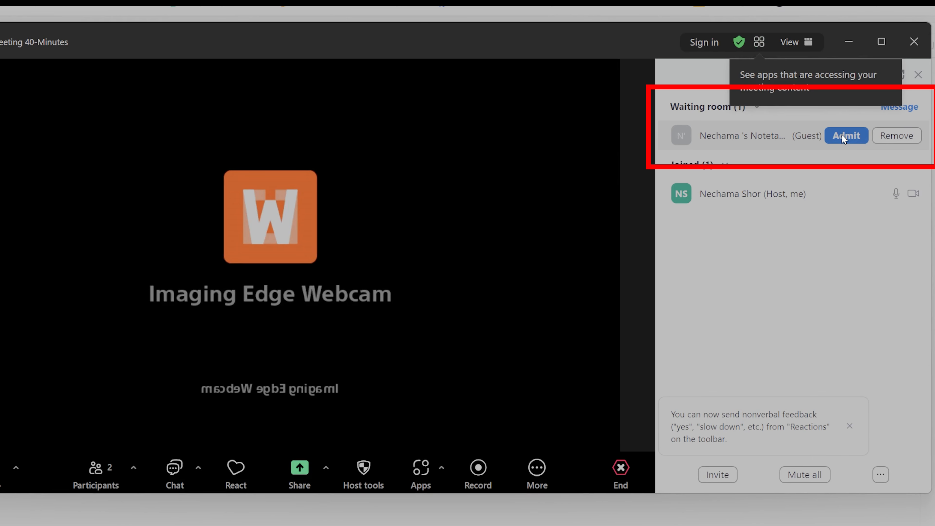
Admit the Notetaker from the Zoom waiting room and allow it to record the meeting.
click(840, 135)
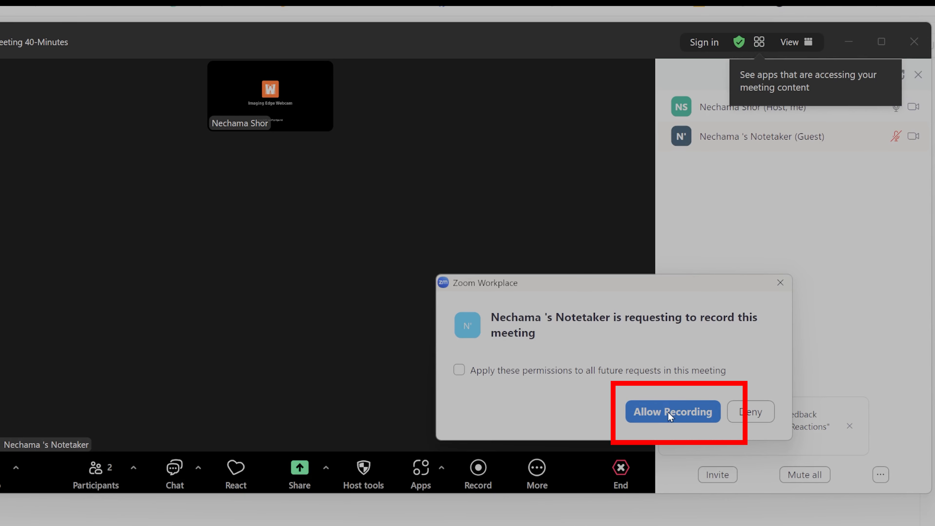
click(667, 412)
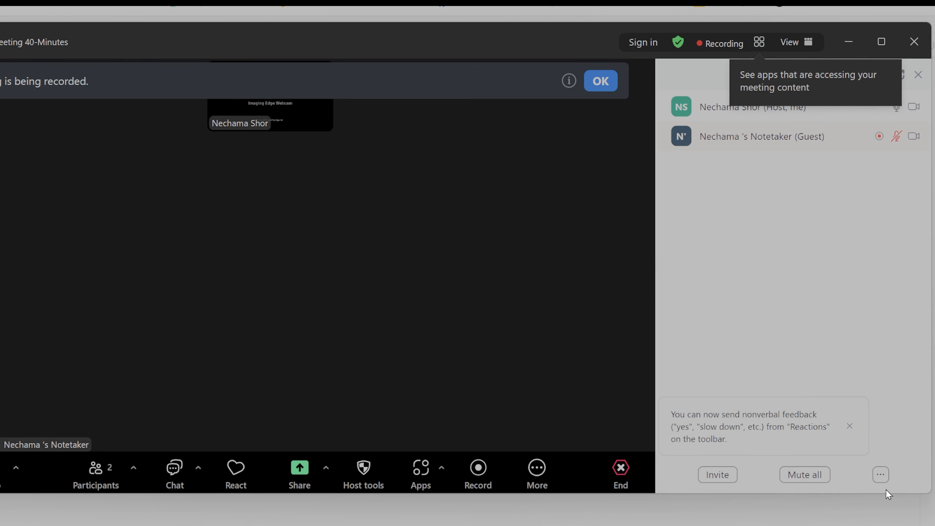